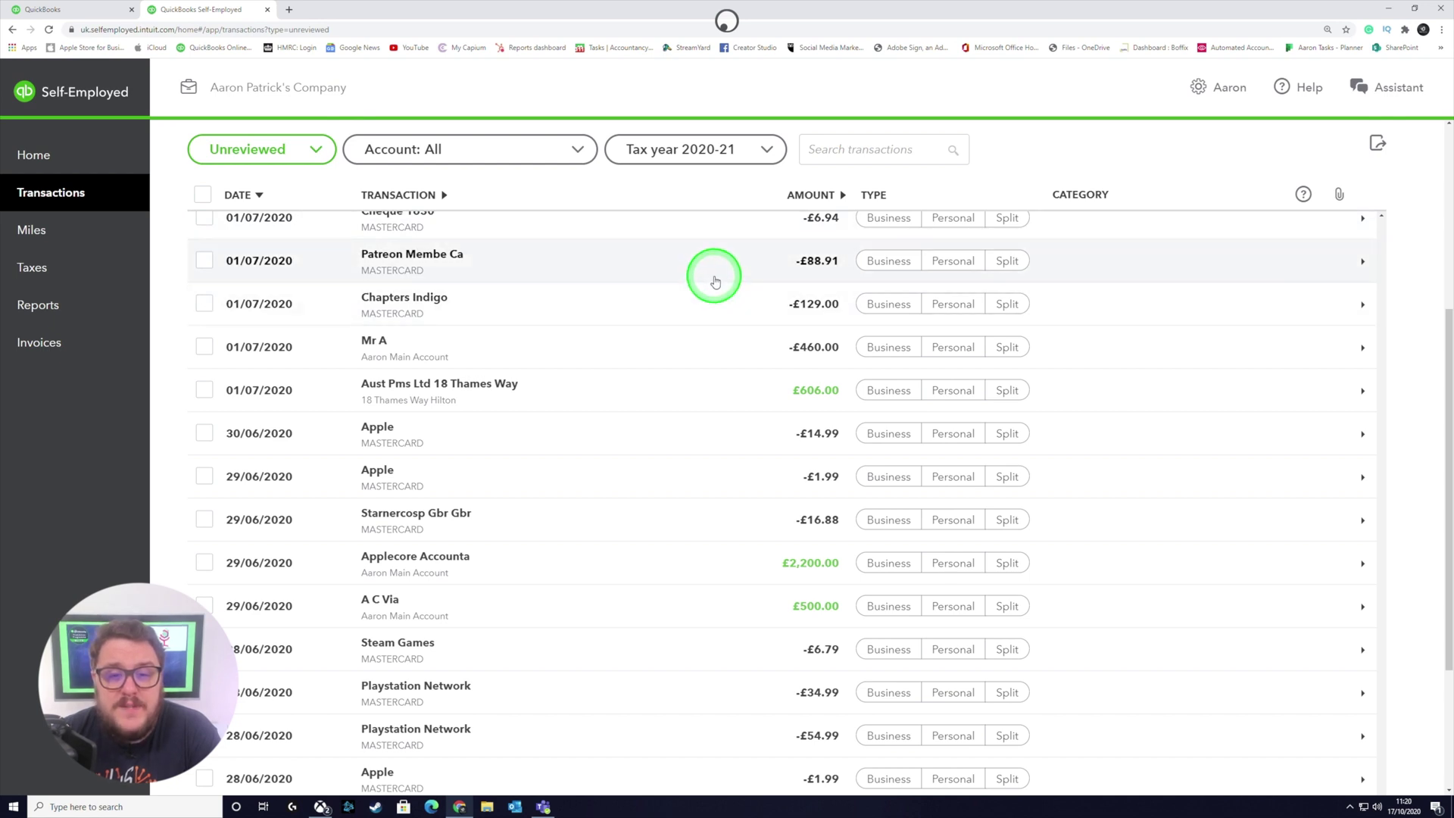
Step: Filter the transactions to Unreviewed, select all of them and classify them as Business
scroll(909, 510, down, 5)
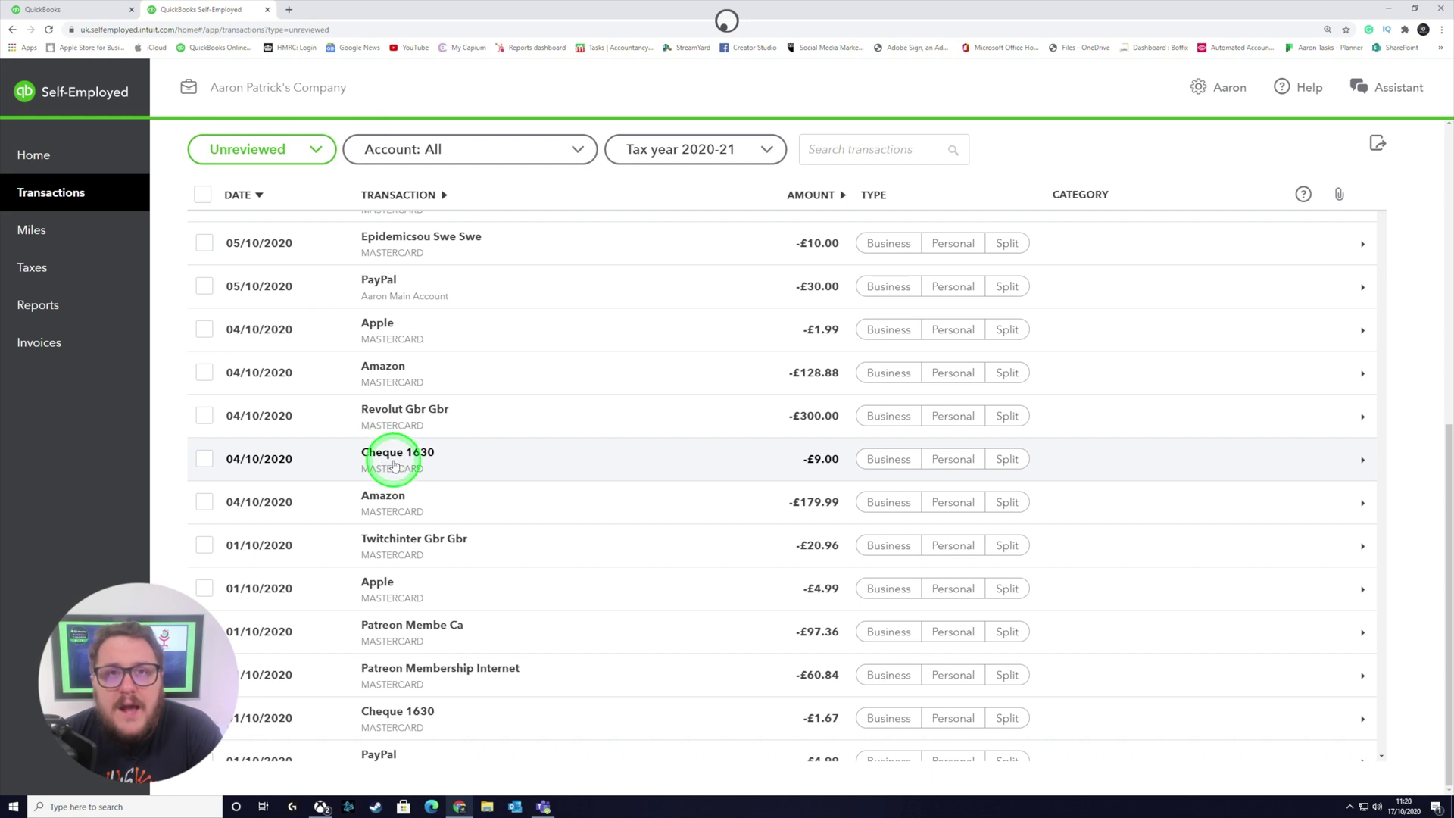
scroll(720, 437, up, 10)
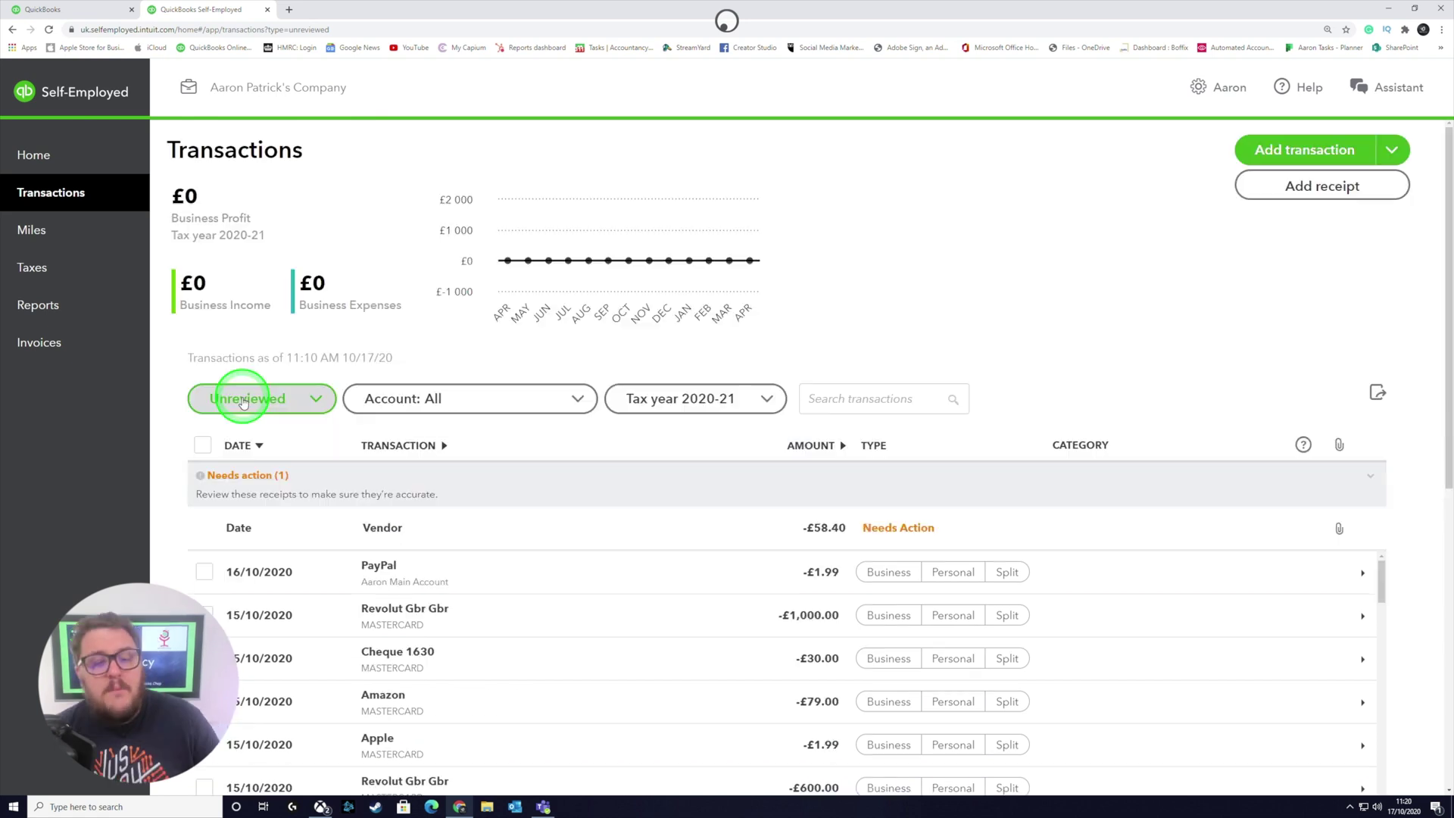
click(264, 400)
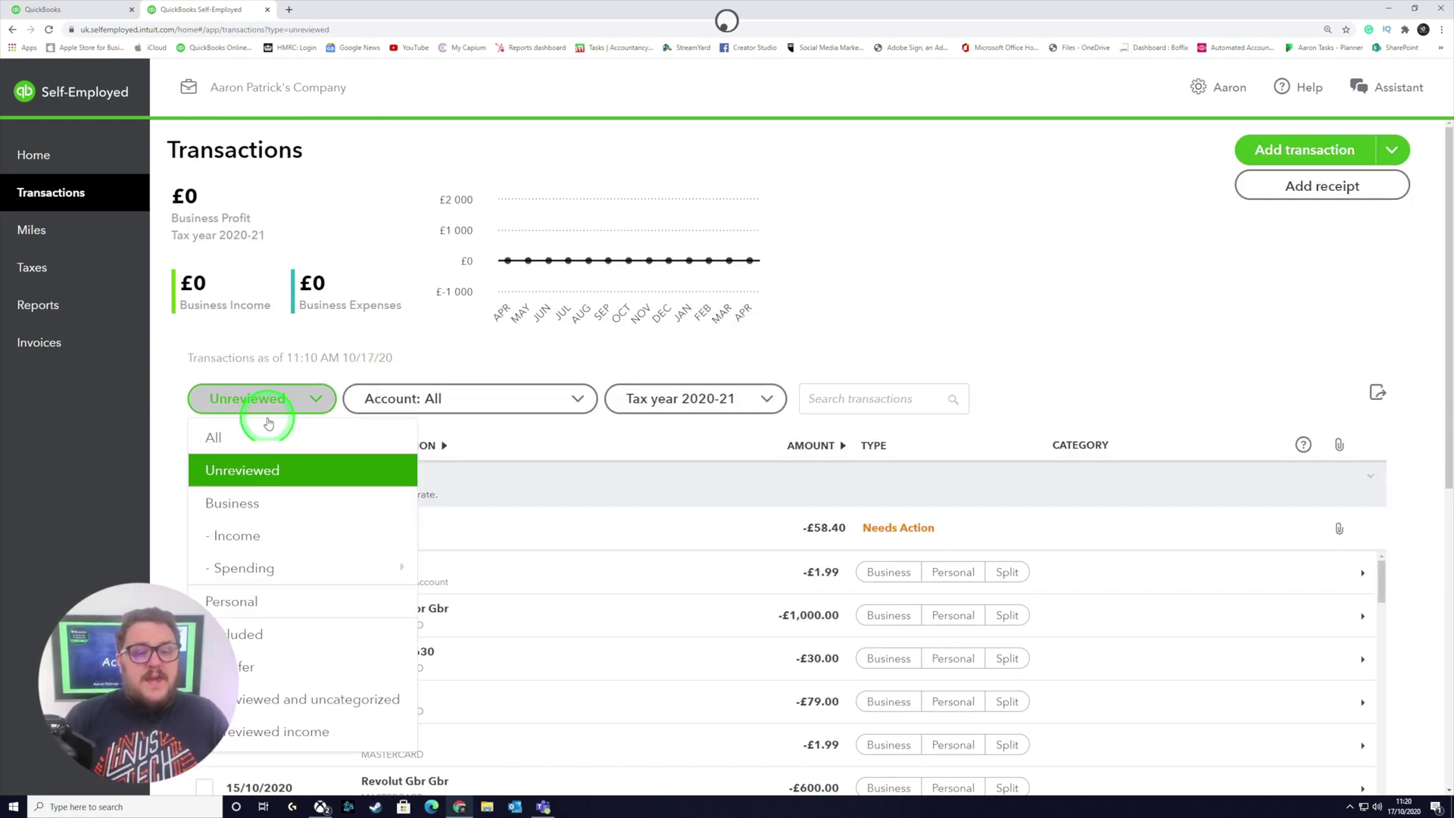
click(244, 470)
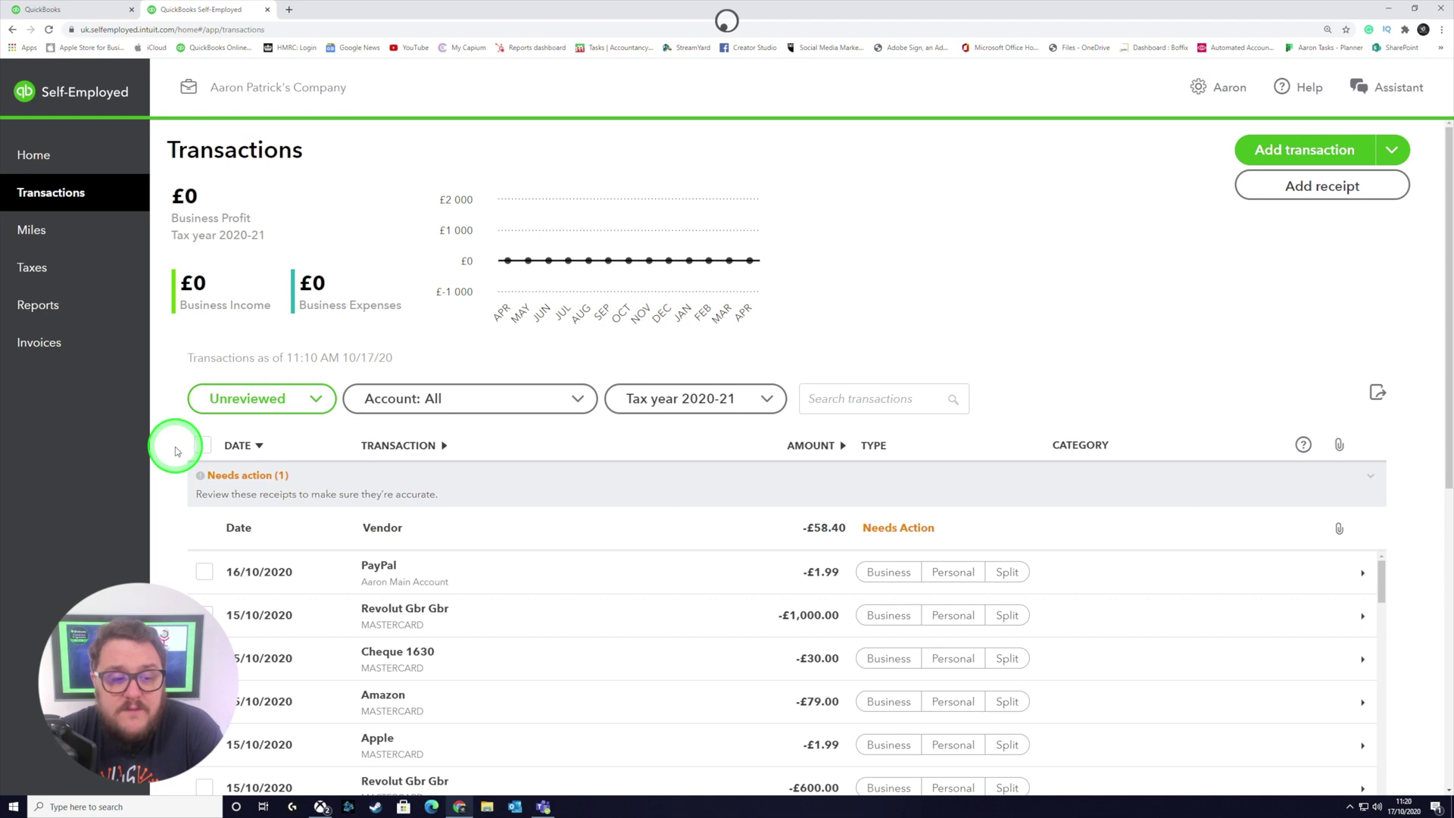
click(201, 449)
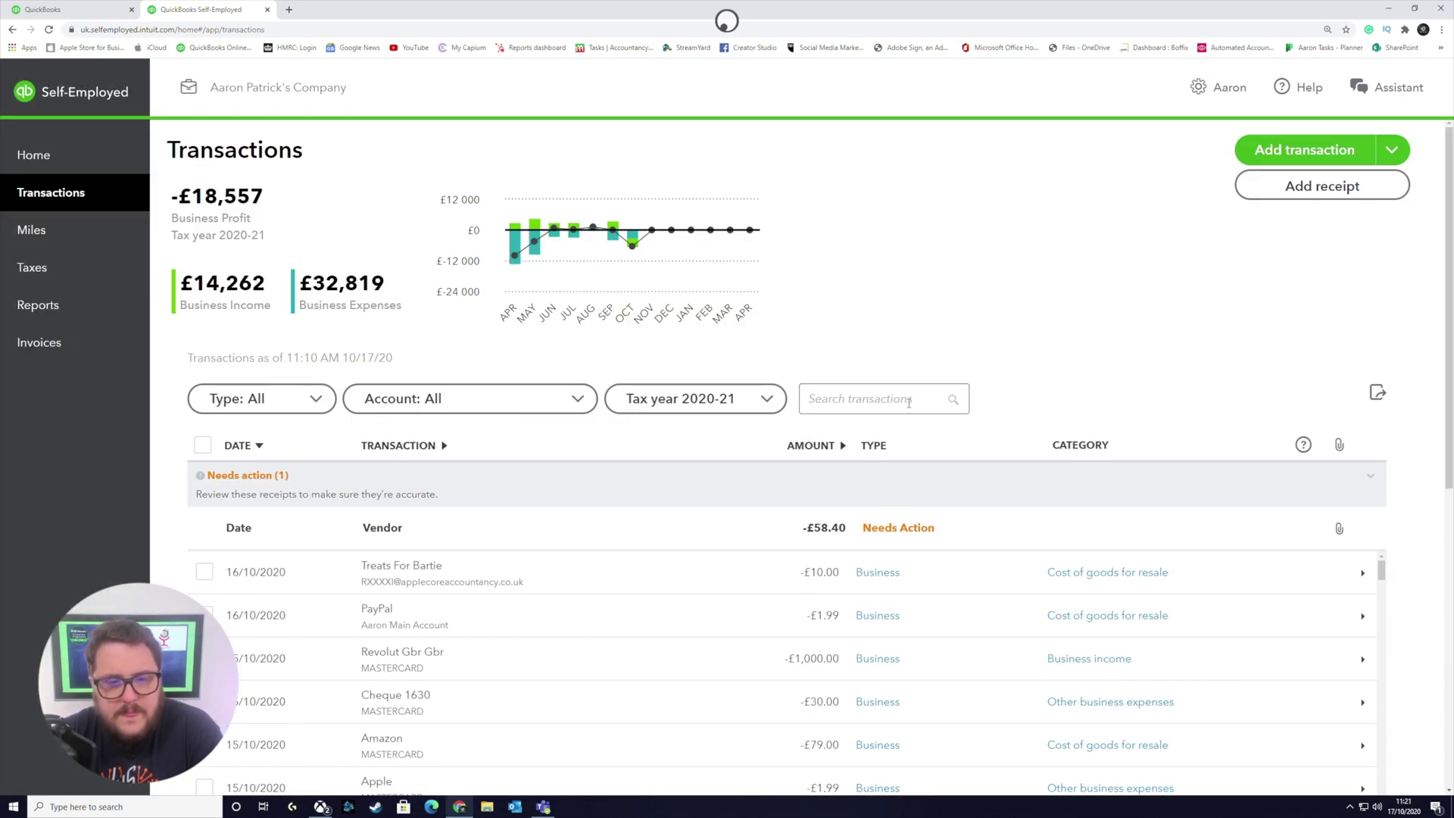
Step: Complete the receipt that needs action with the date 17/10/2020 and vendor eBay, update it, and classify it as Business
click(751, 316)
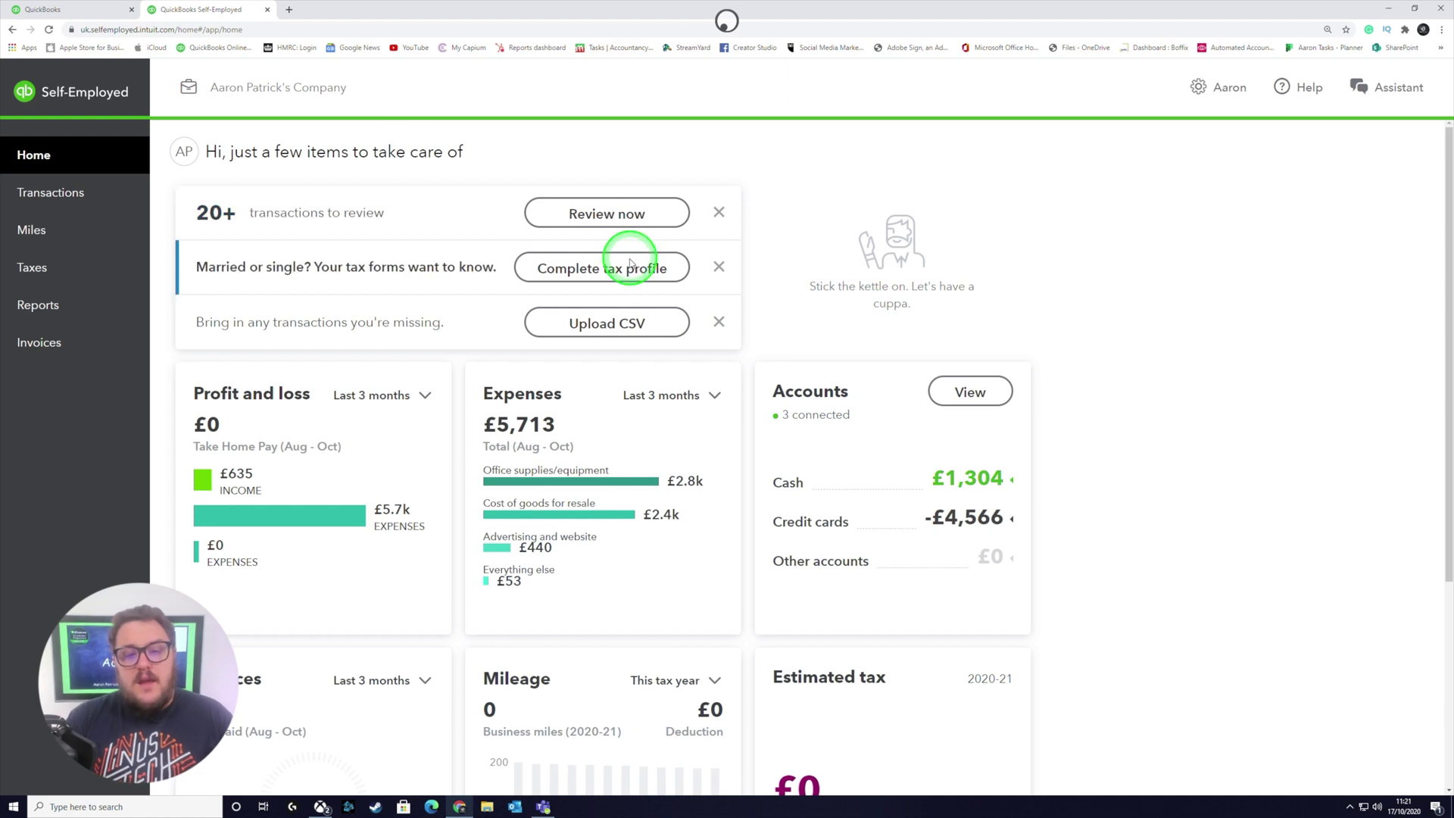
click(594, 213)
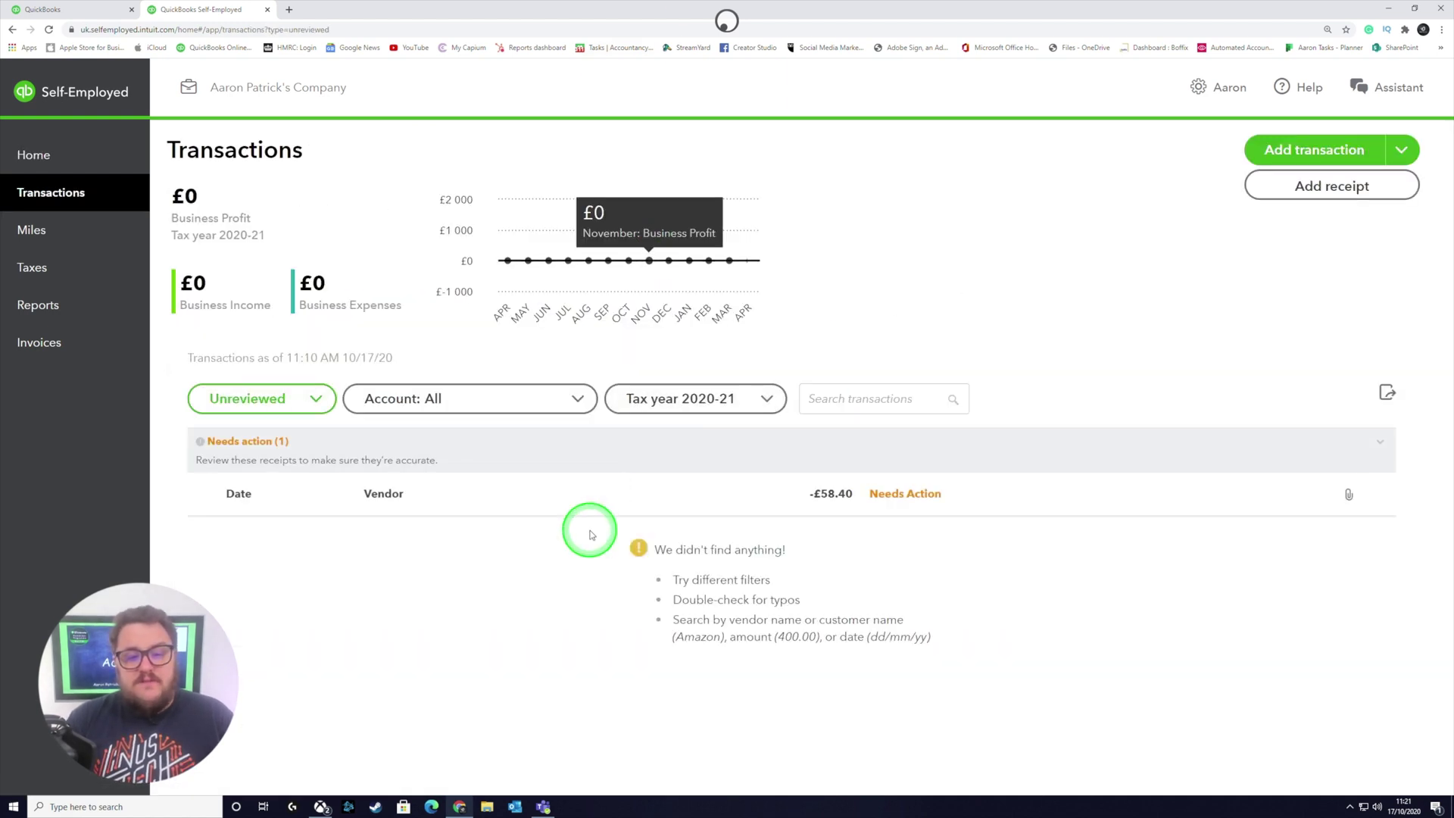
click(795, 493)
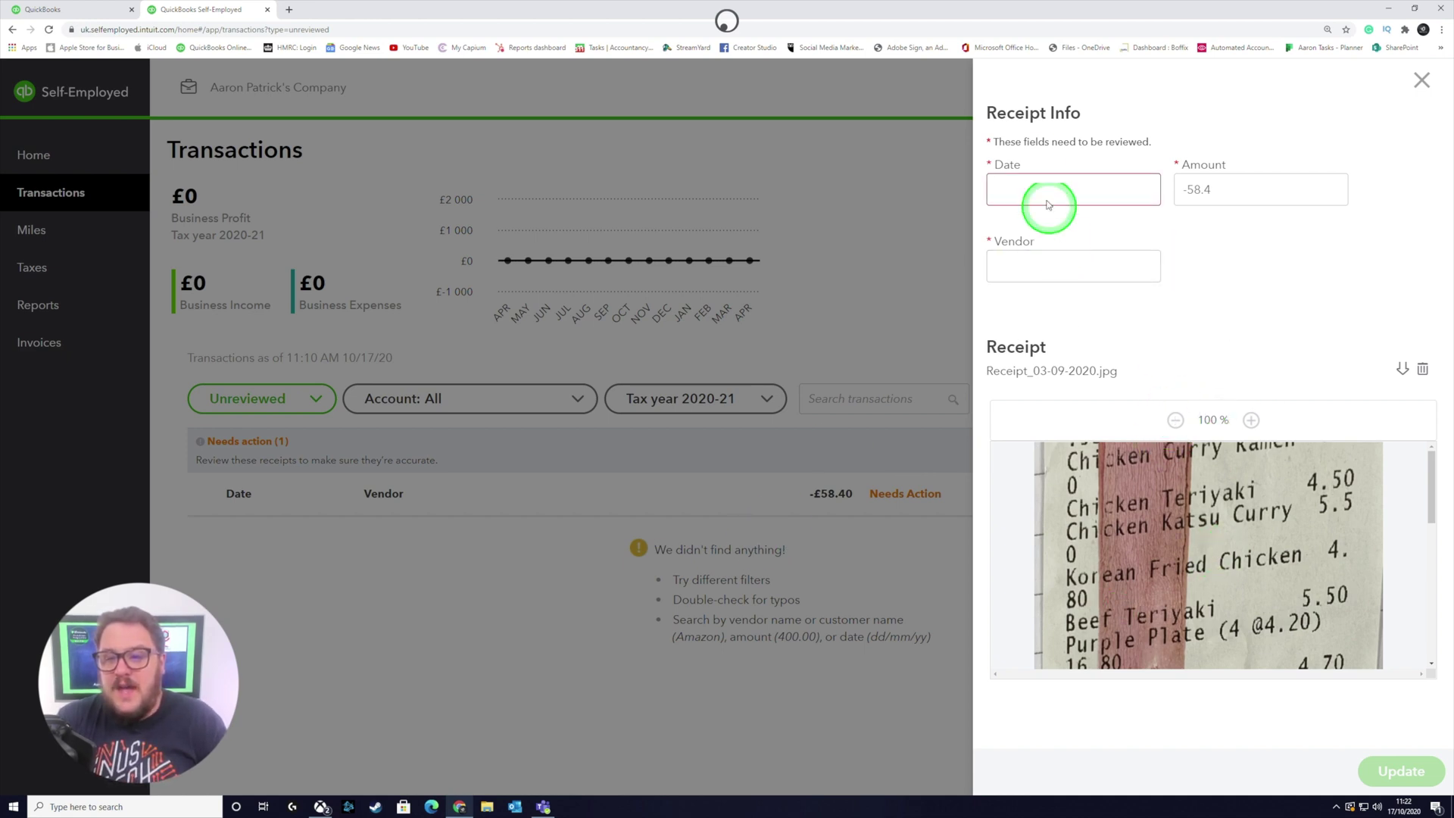
click(1032, 179)
click(1170, 330)
click(1041, 261)
click(1025, 292)
click(1372, 783)
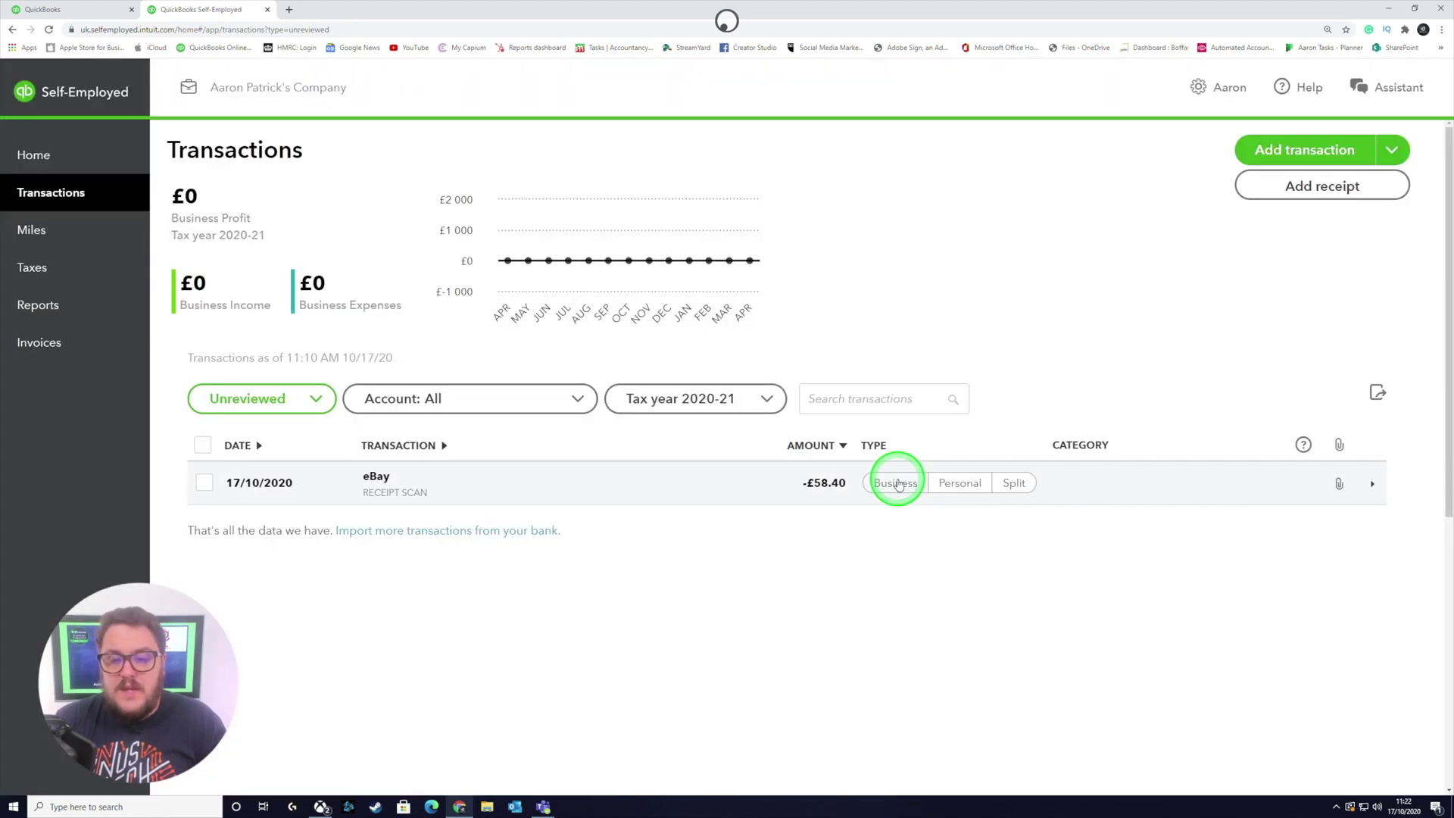
click(897, 483)
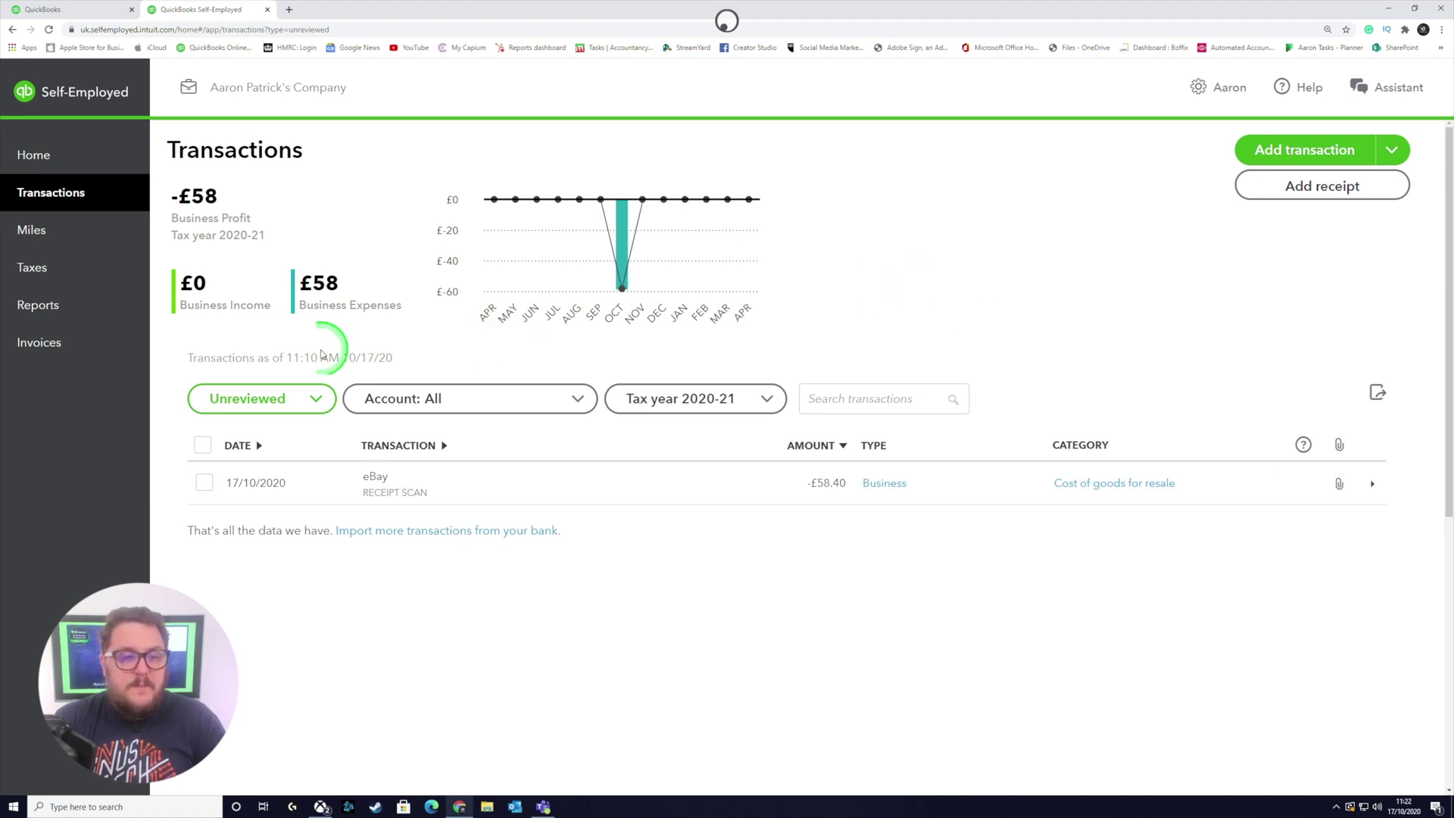
Step: Enter the estimated employment income in the 2020 tax profile and save the profile
click(580, 268)
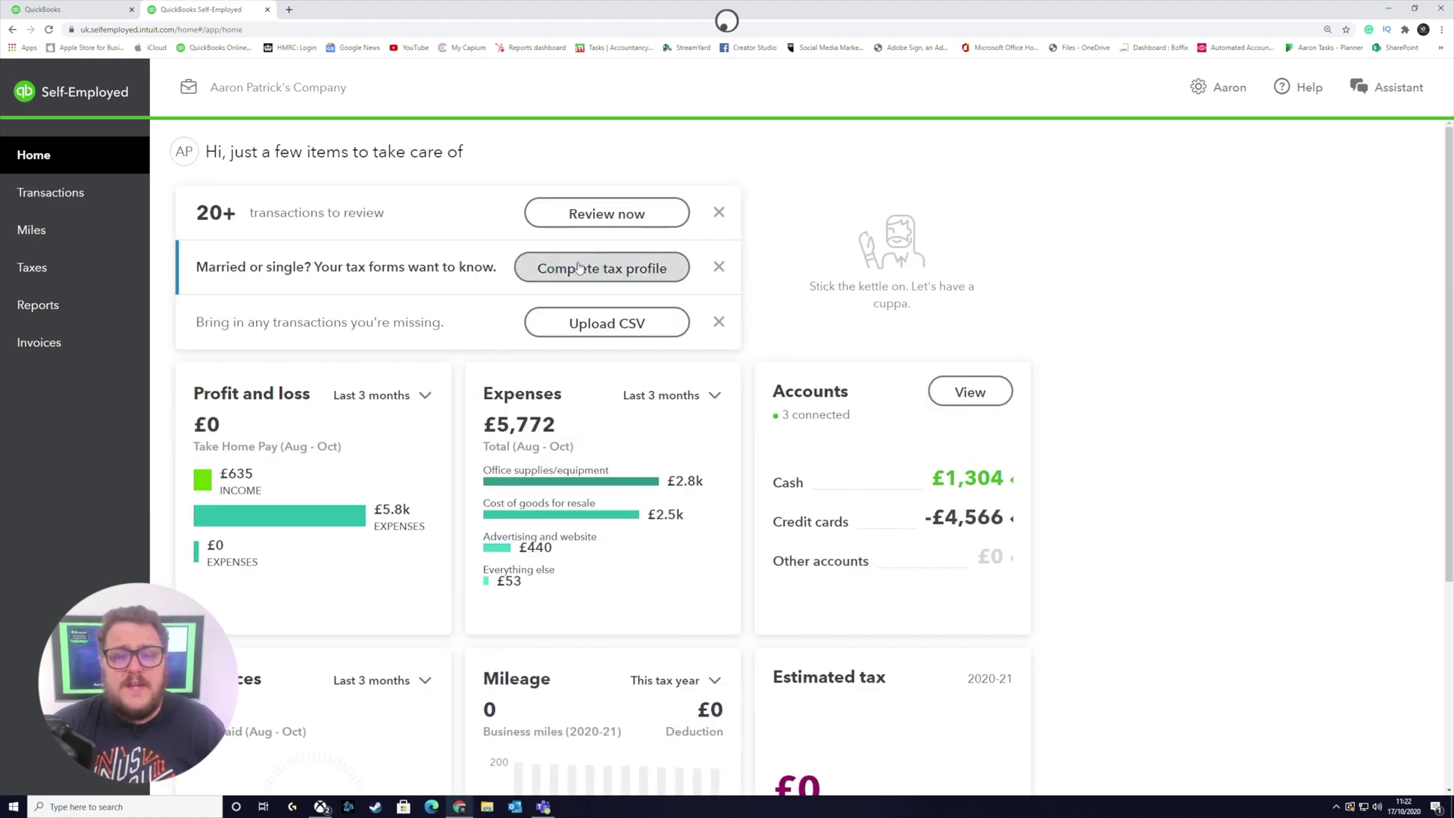
click(634, 275)
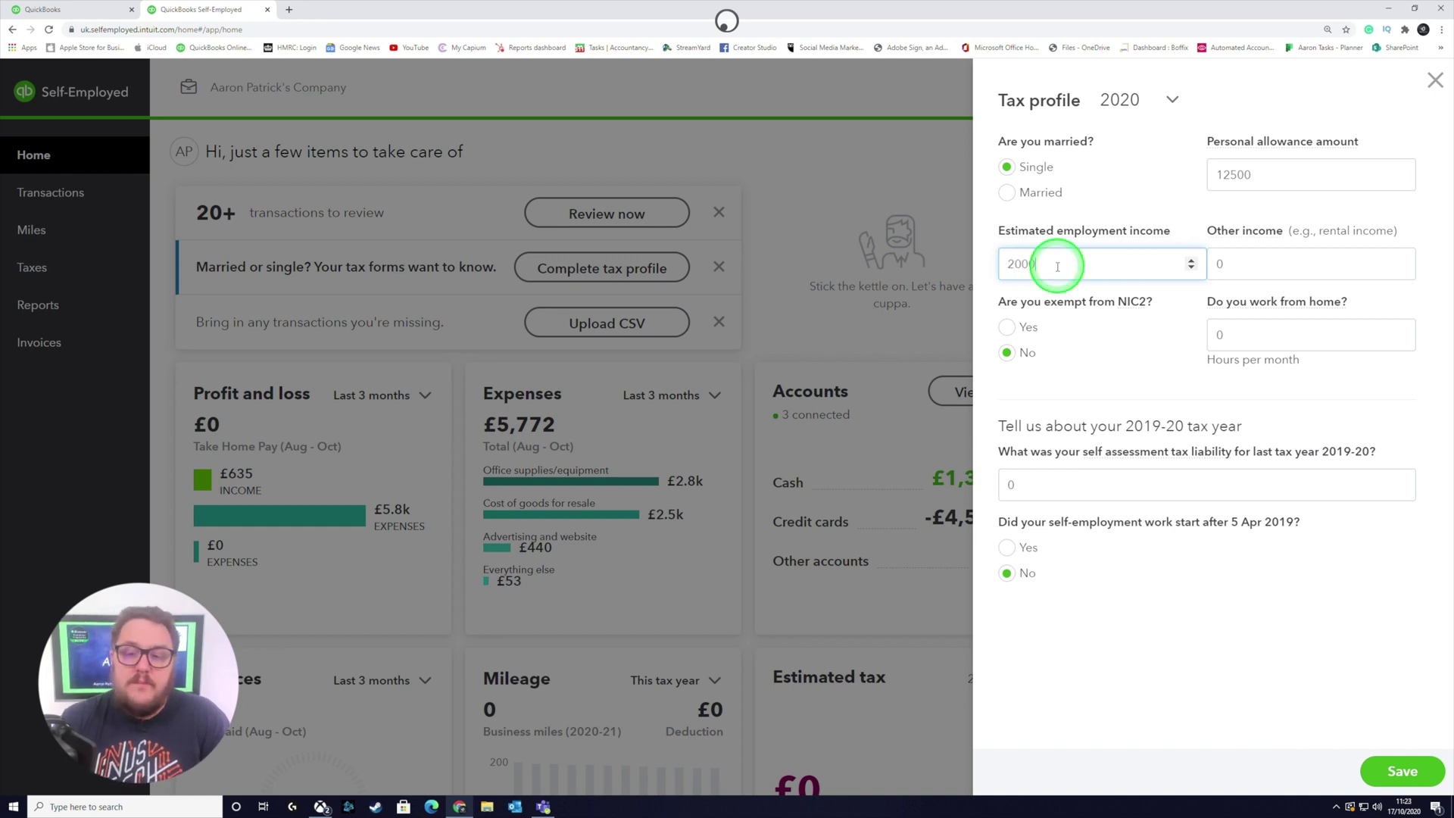
click(1402, 771)
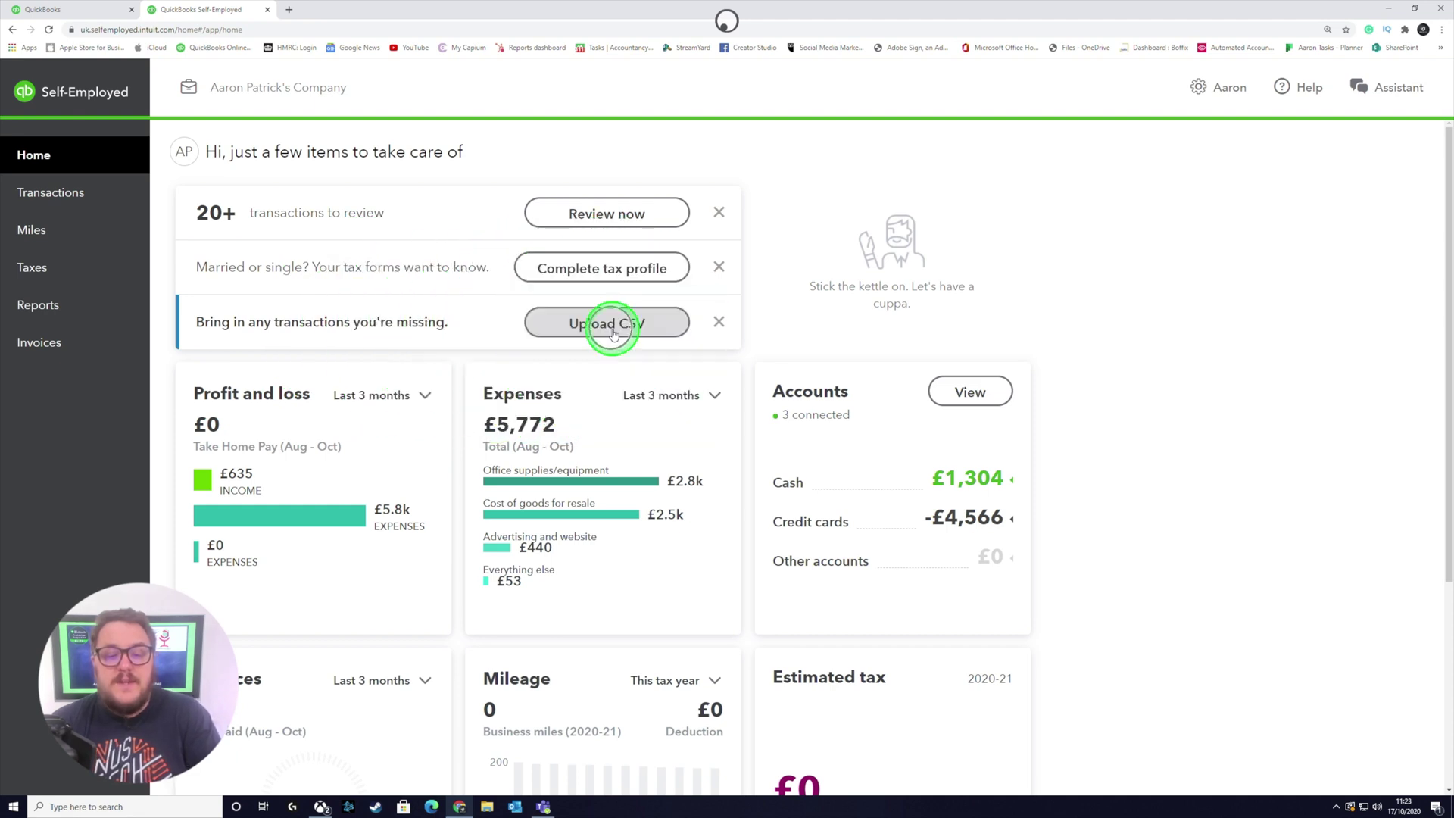
Step: Return to the full transaction list and check the monthly business profit figures on the chart
click(48, 191)
mouse_move(564, 291)
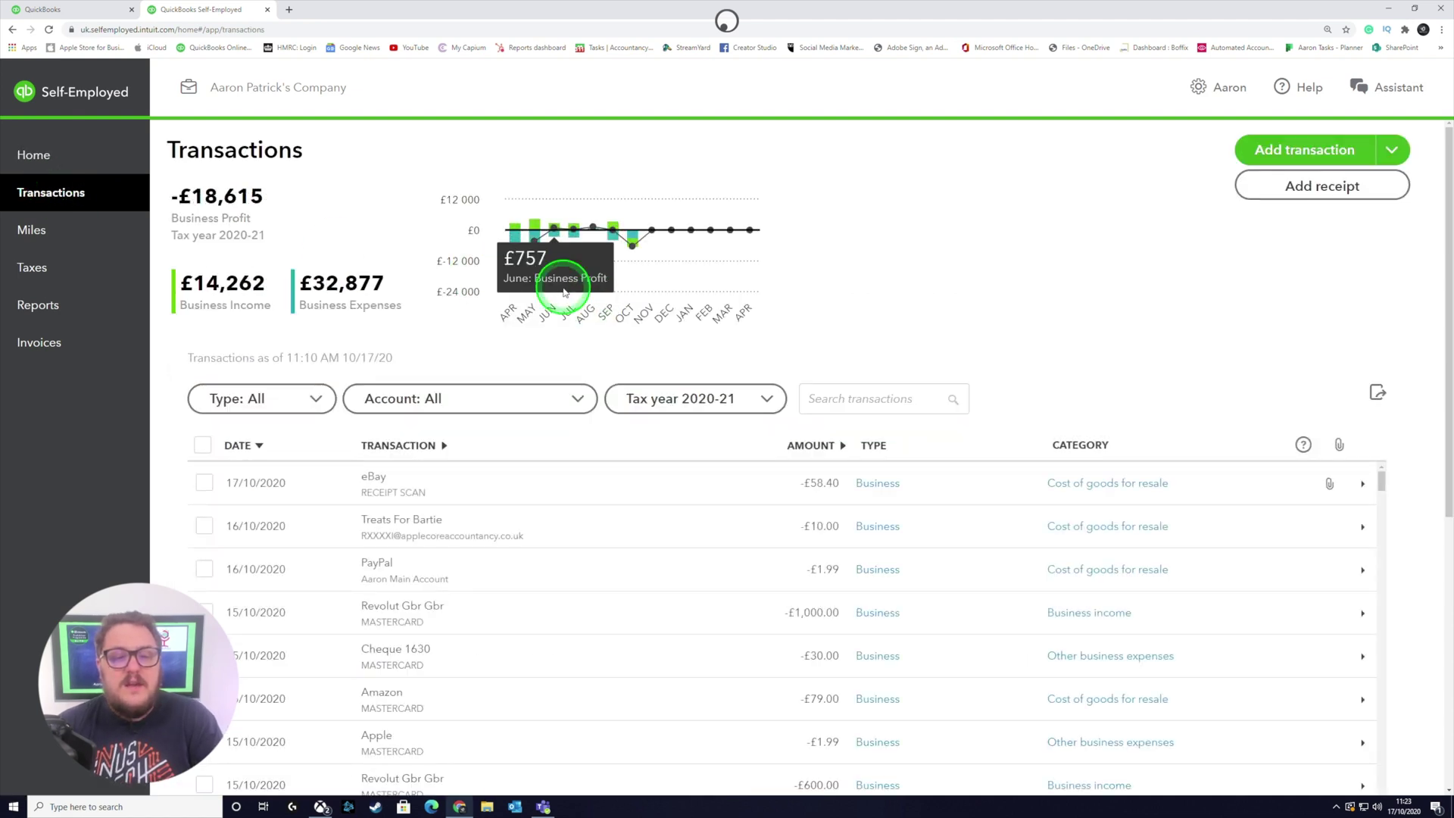
mouse_move(530, 244)
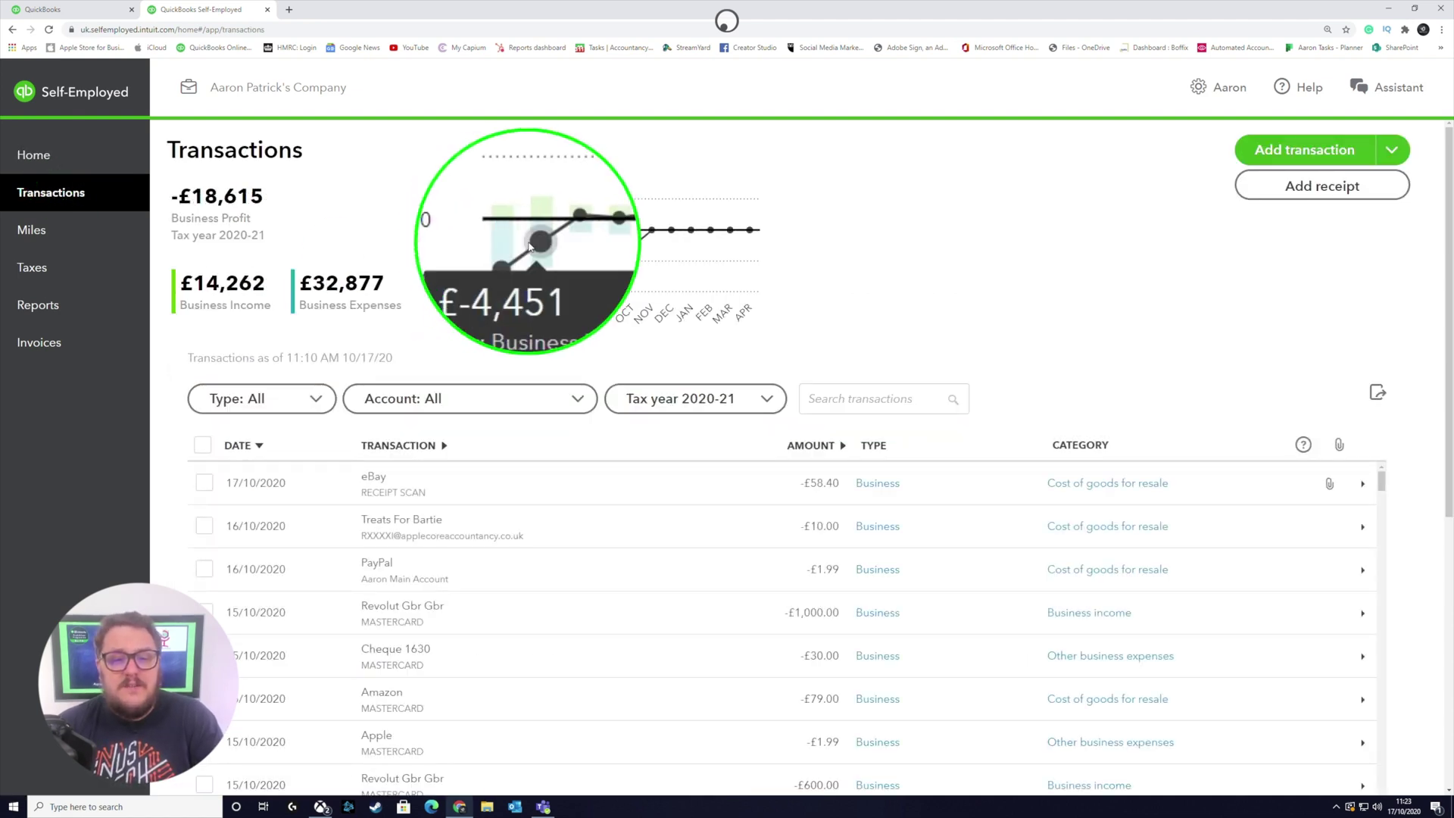
mouse_move(604, 244)
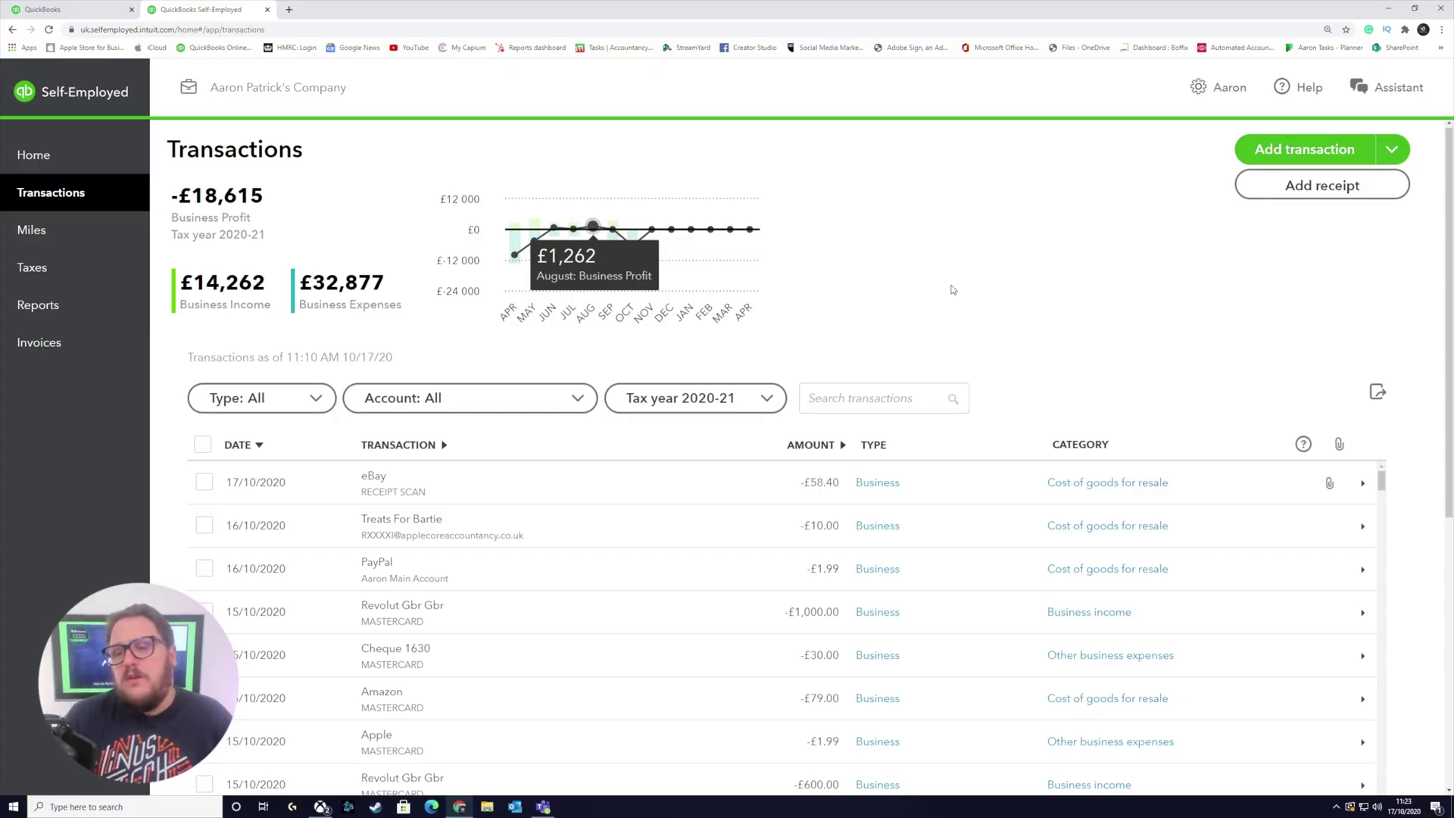
scroll(1227, 308, down, 2)
scroll(1293, 242, up, 2)
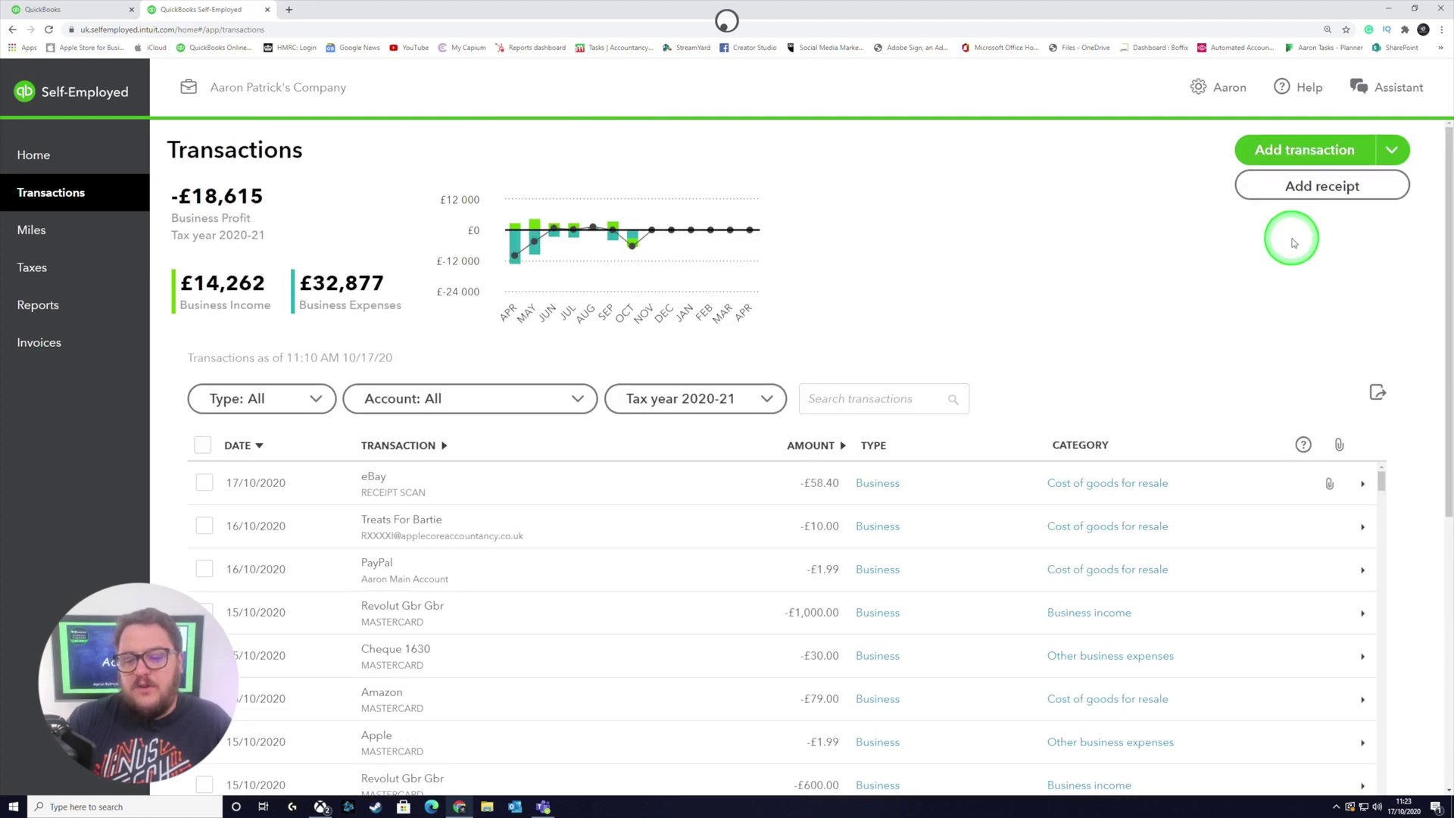
Step: View the options for importing older transactions into each account, then leave the import page
click(1391, 150)
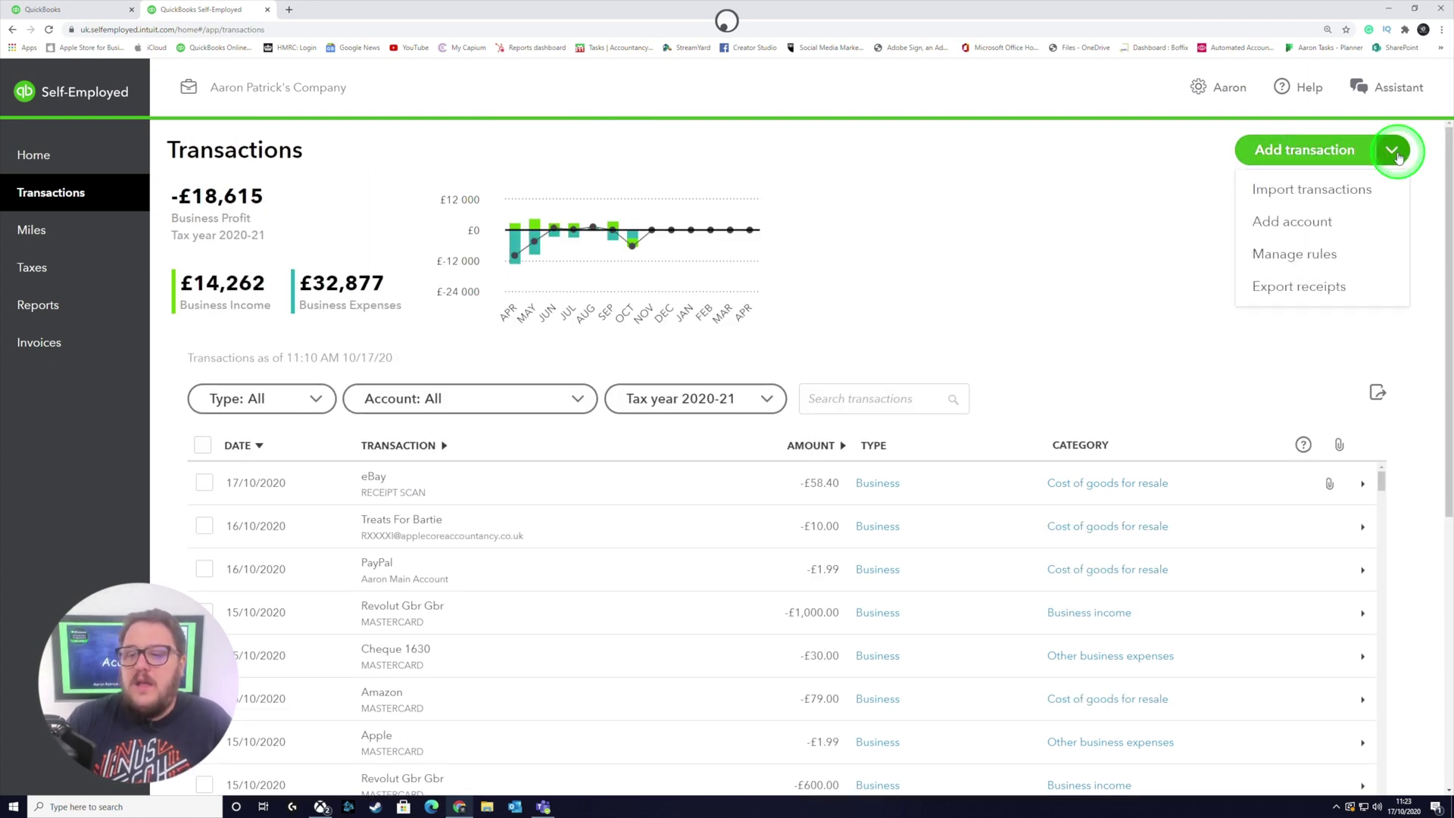
click(1314, 191)
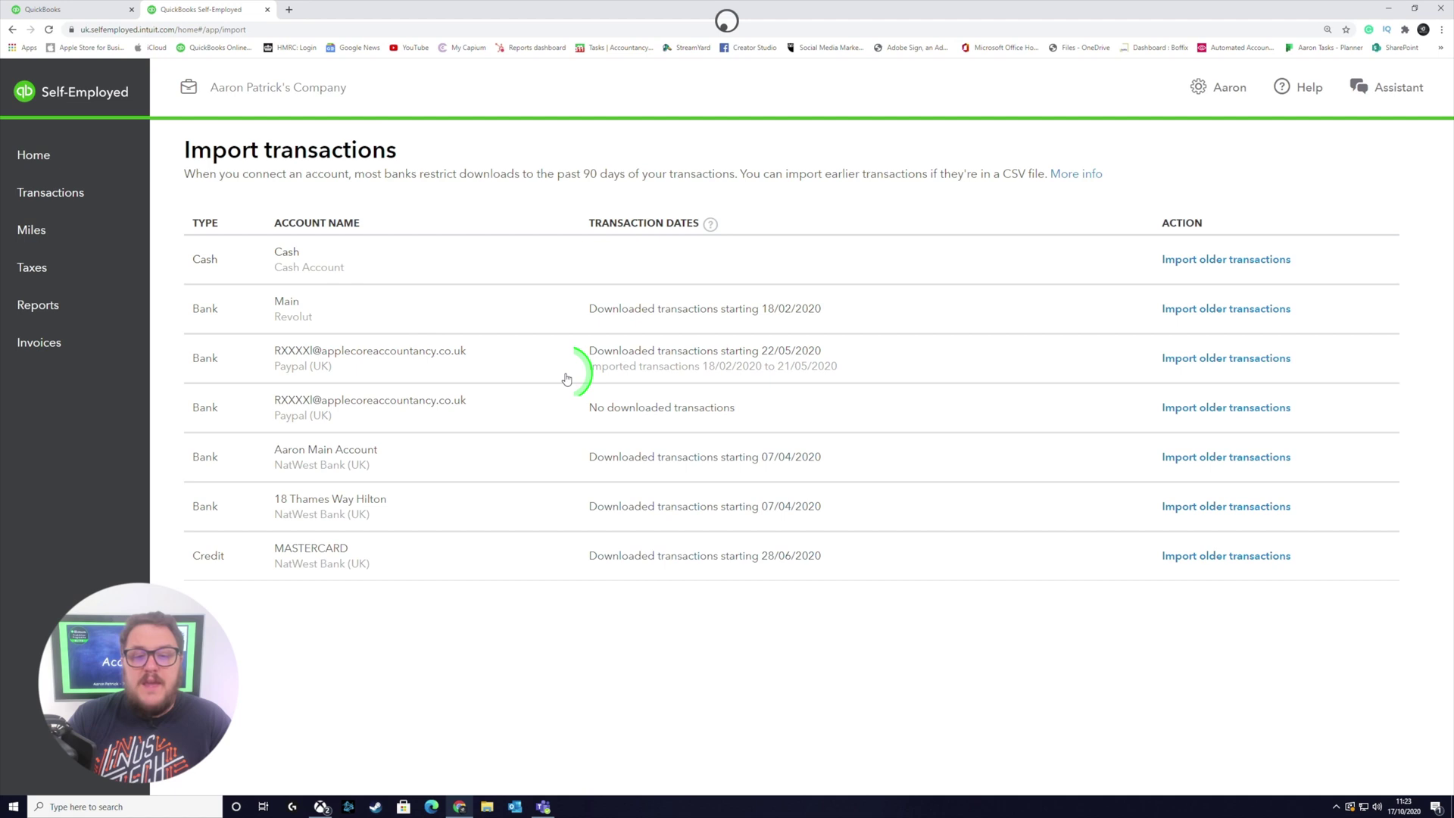
click(99, 199)
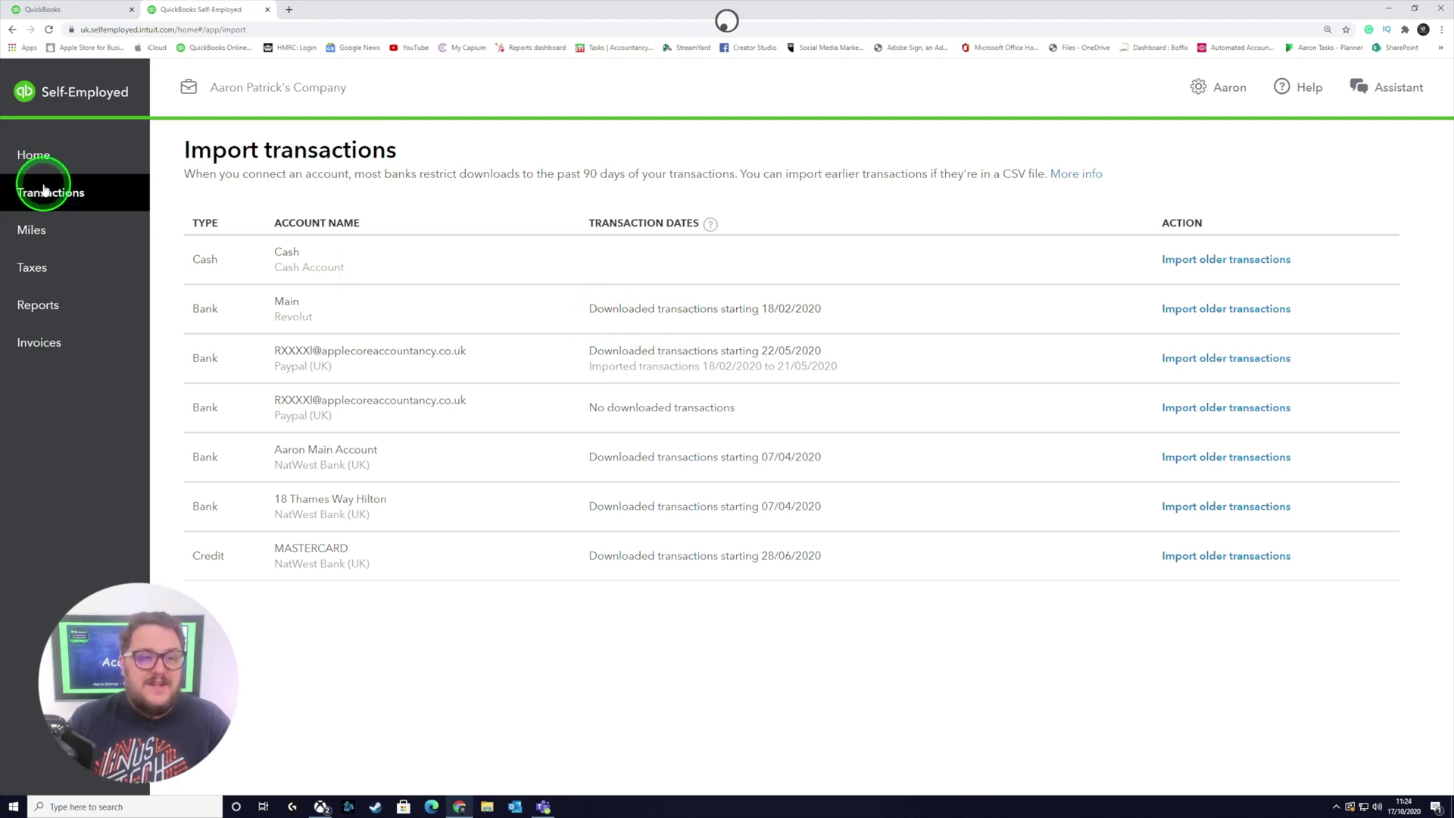
Step: Dismiss the missing-transactions and transactions-to-review reminders on the home page
click(720, 216)
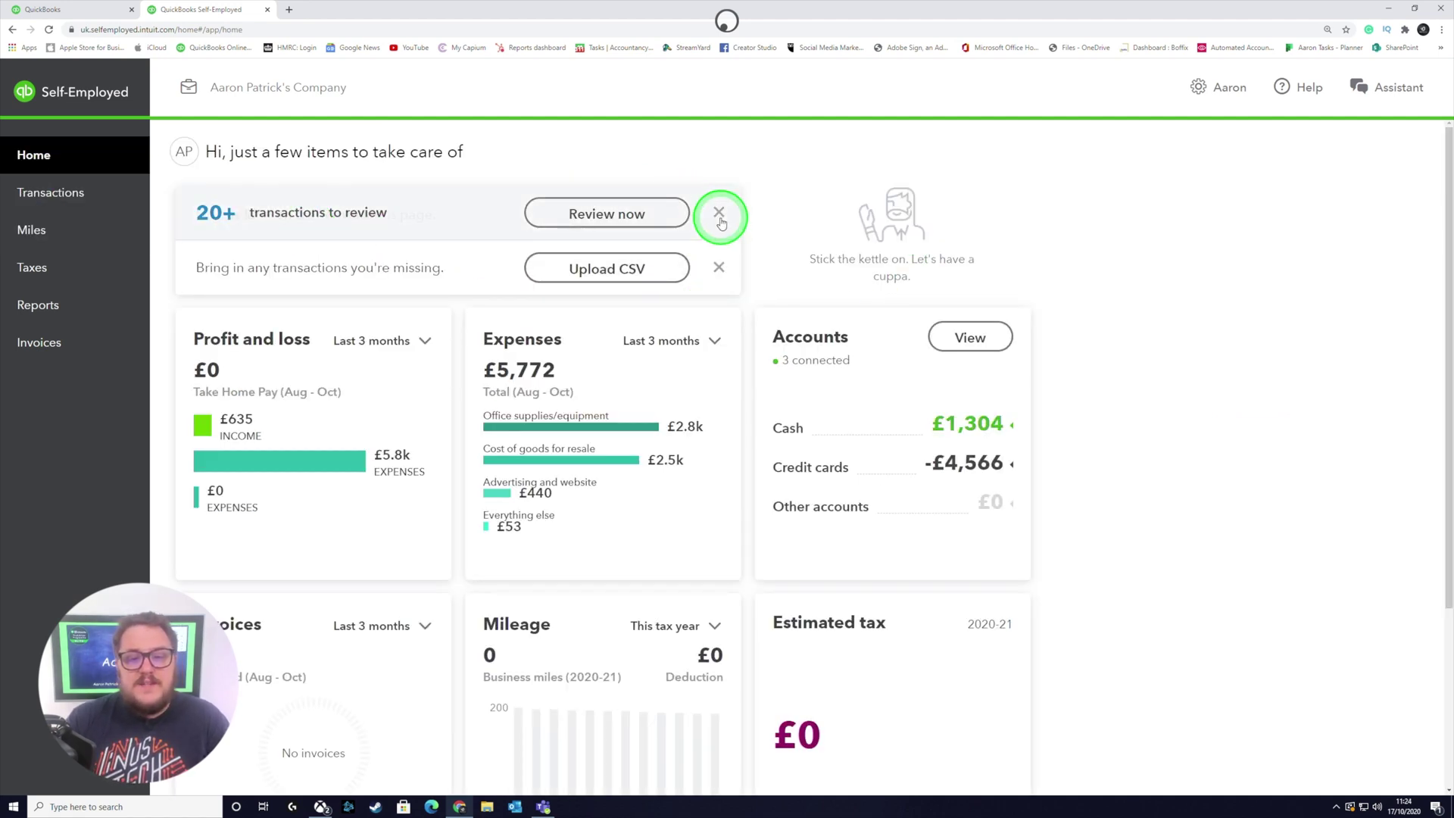
click(720, 271)
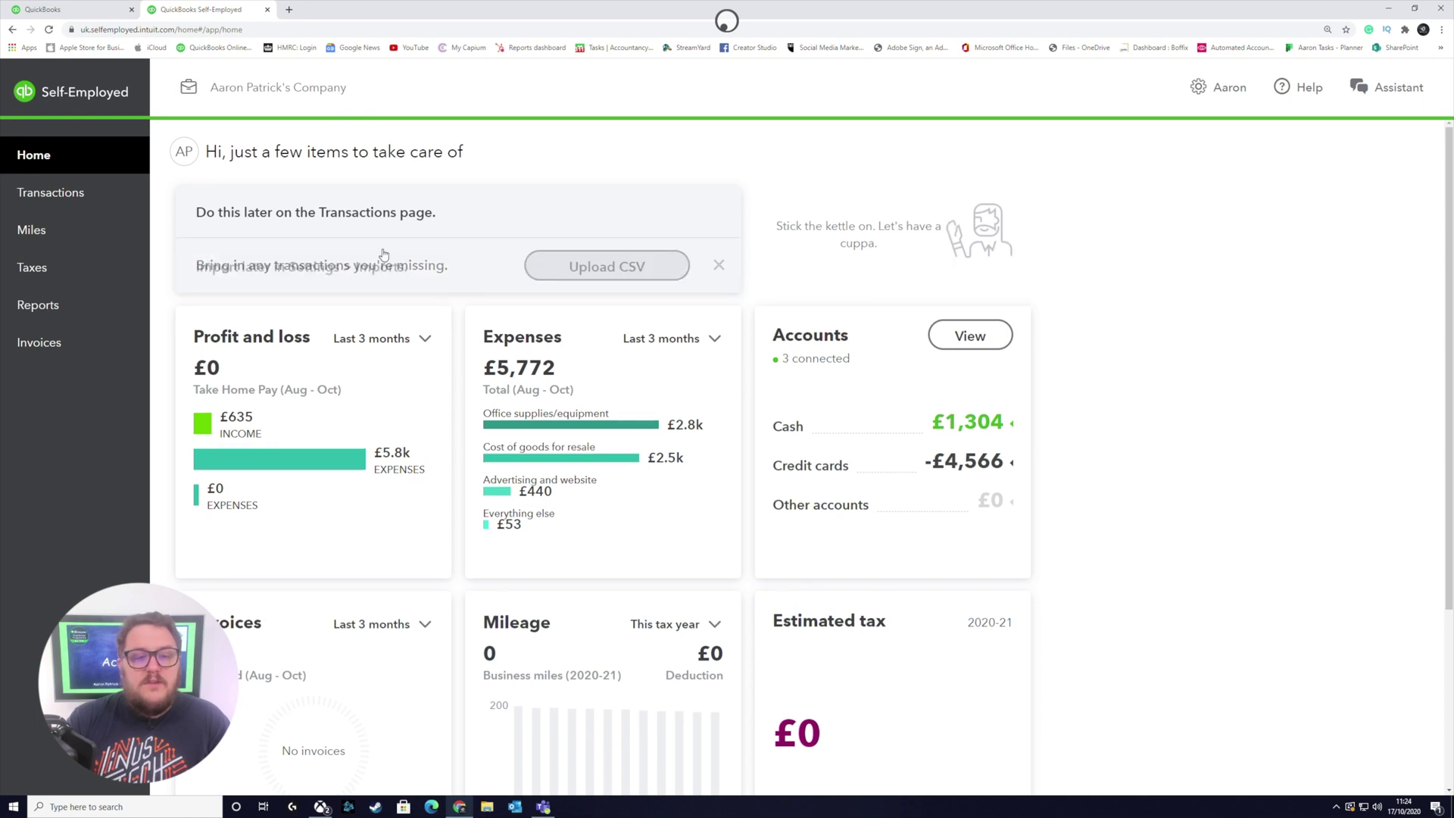
click(49, 190)
click(47, 158)
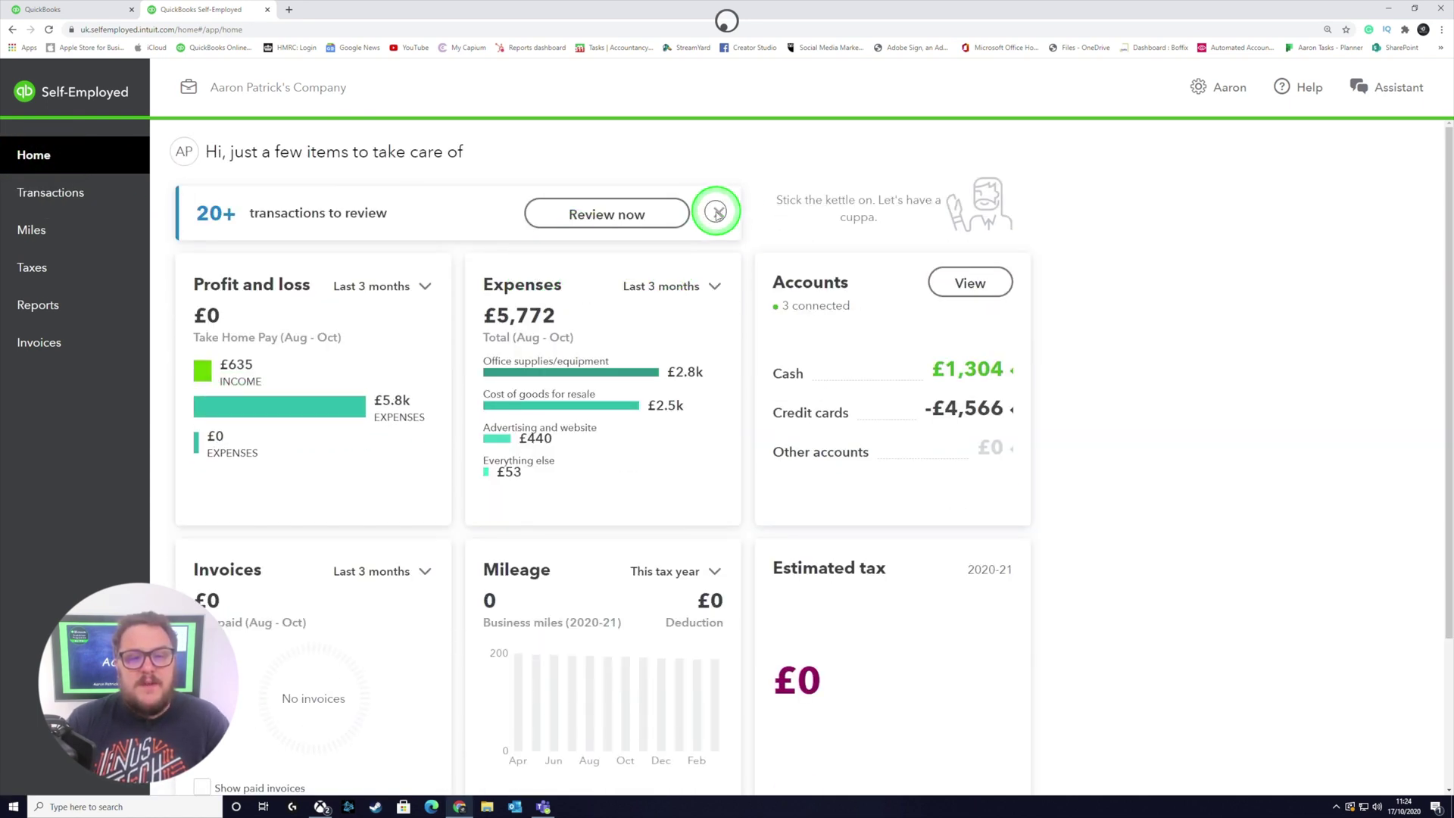
click(717, 212)
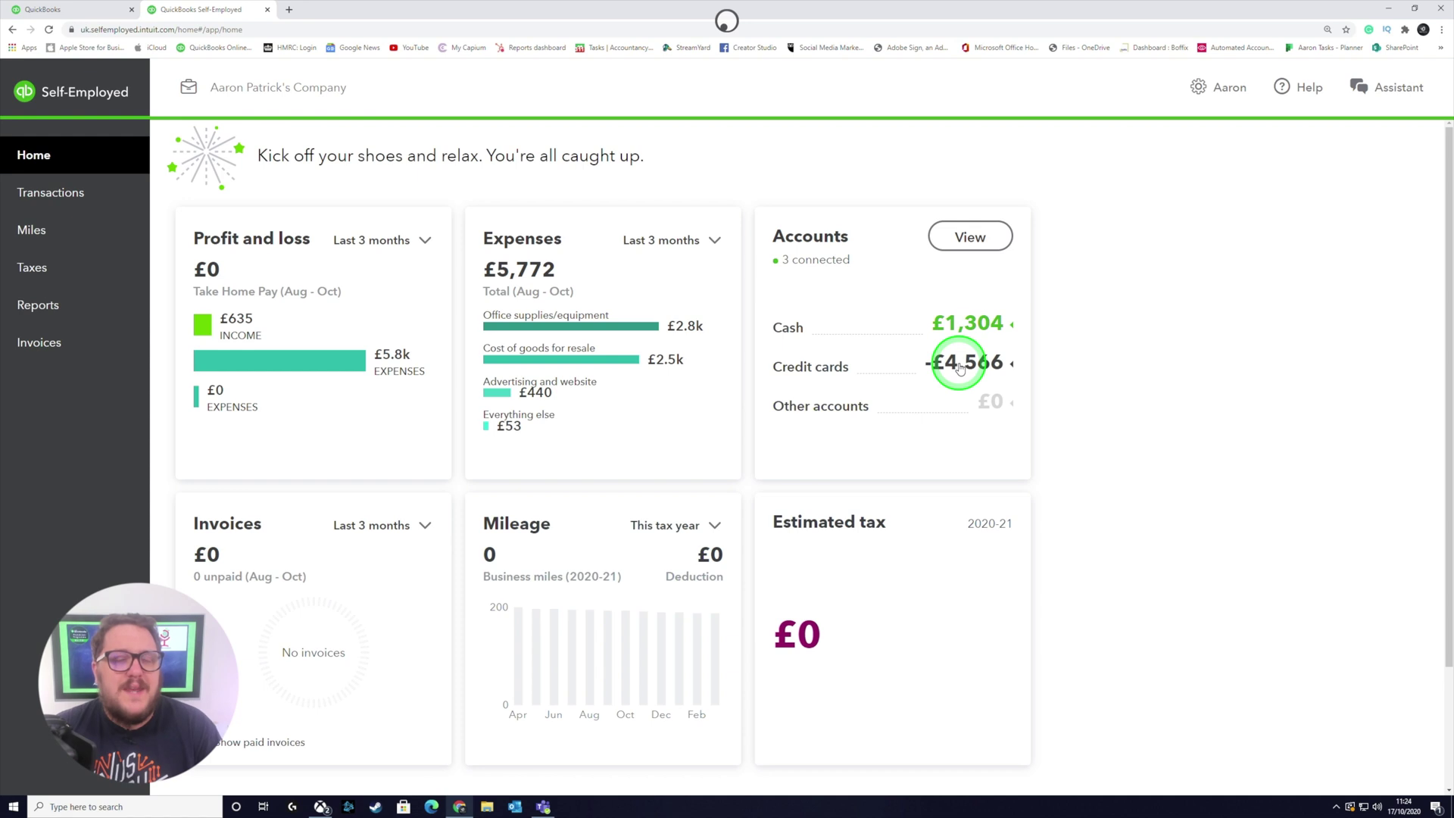
Step: Expand the cash total in the home page's Accounts card and look through the balances of the individual accounts
click(1012, 327)
scroll(1028, 341, down, 4)
click(1026, 345)
scroll(1026, 339, down, 4)
scroll(1027, 339, up, 3)
scroll(1027, 340, down, 1)
scroll(1026, 344, up, 1)
click(984, 347)
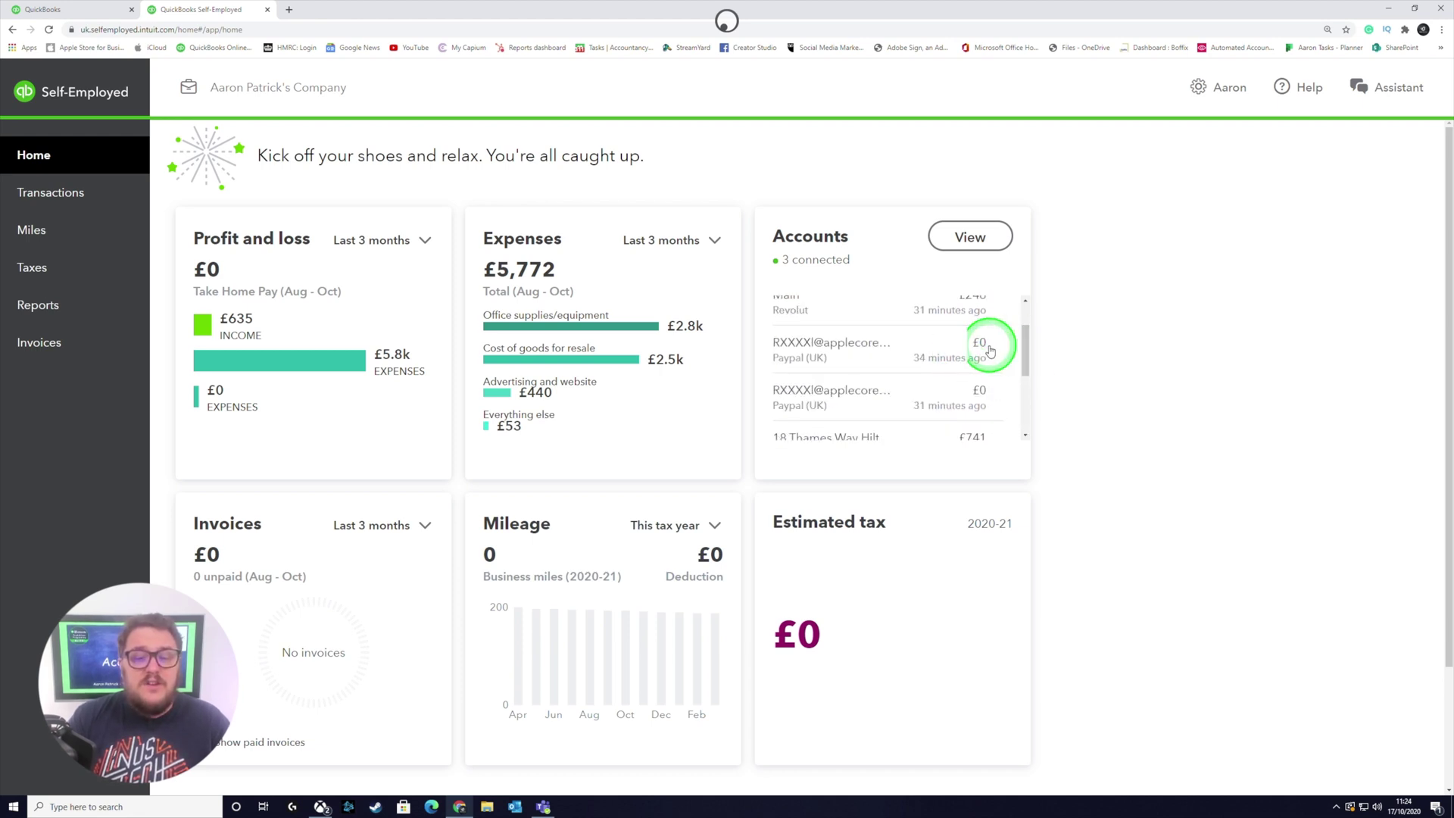
scroll(1015, 334, up, 2)
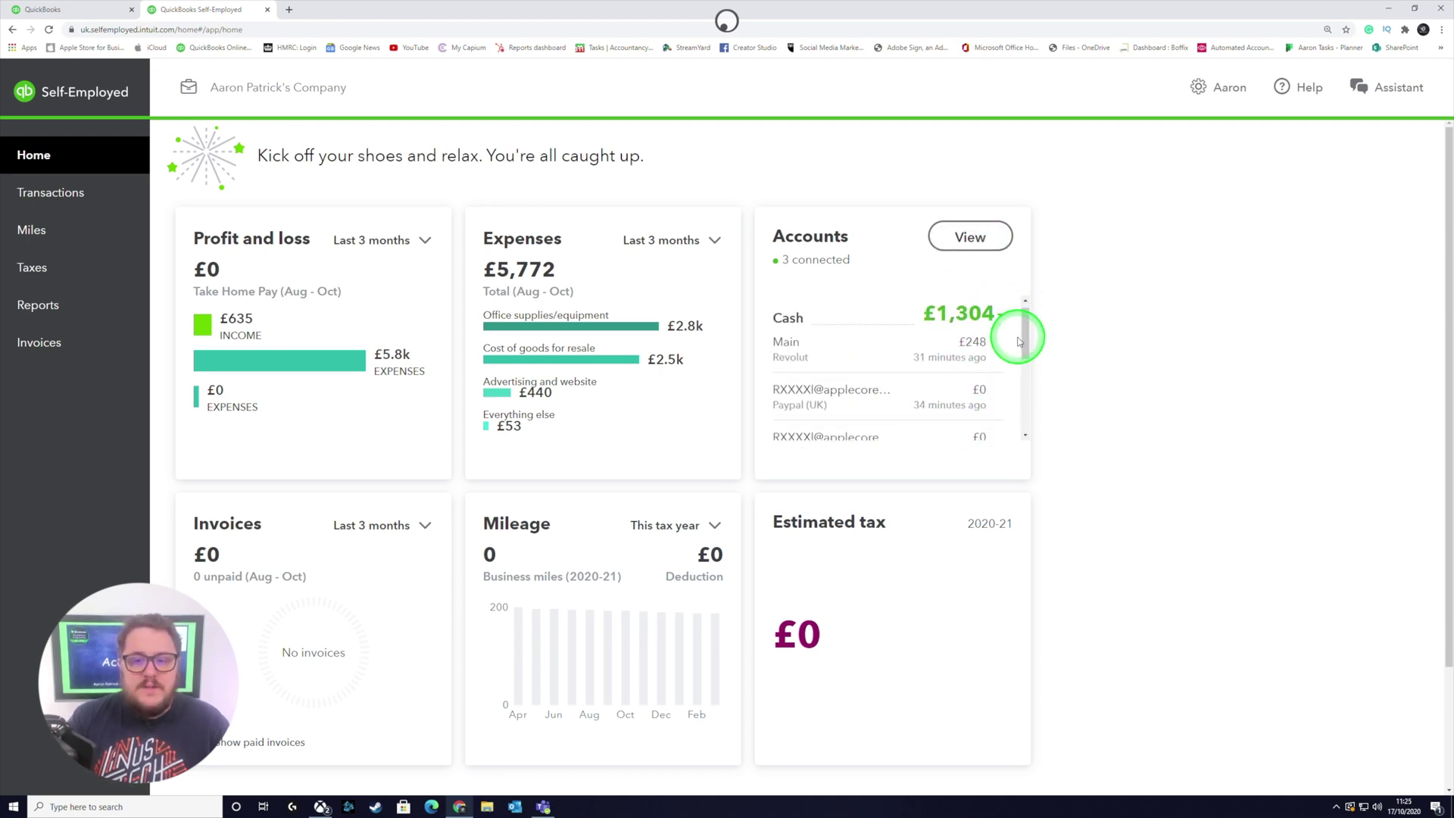
scroll(929, 359, down, 3)
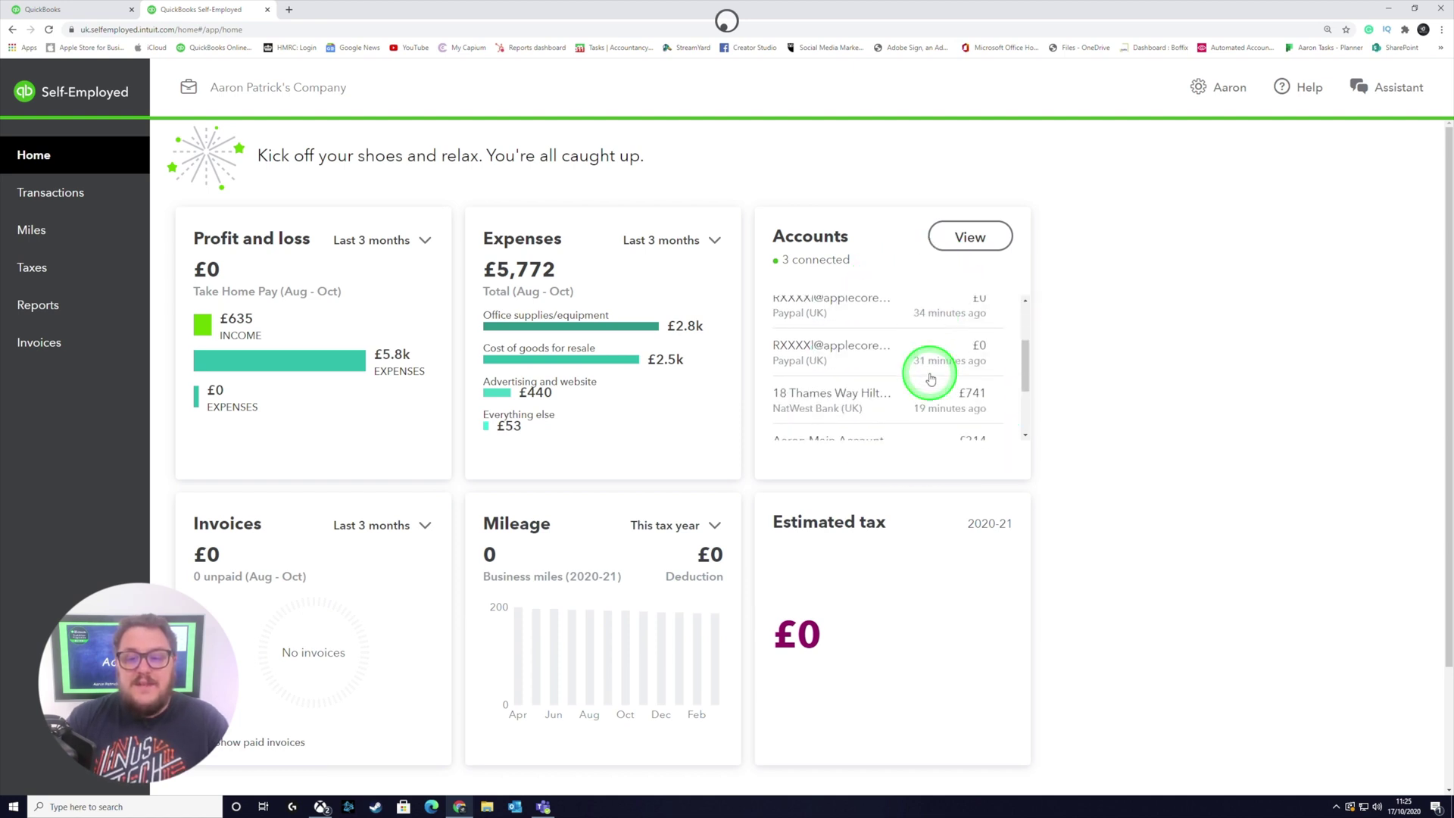
scroll(928, 394, down, 3)
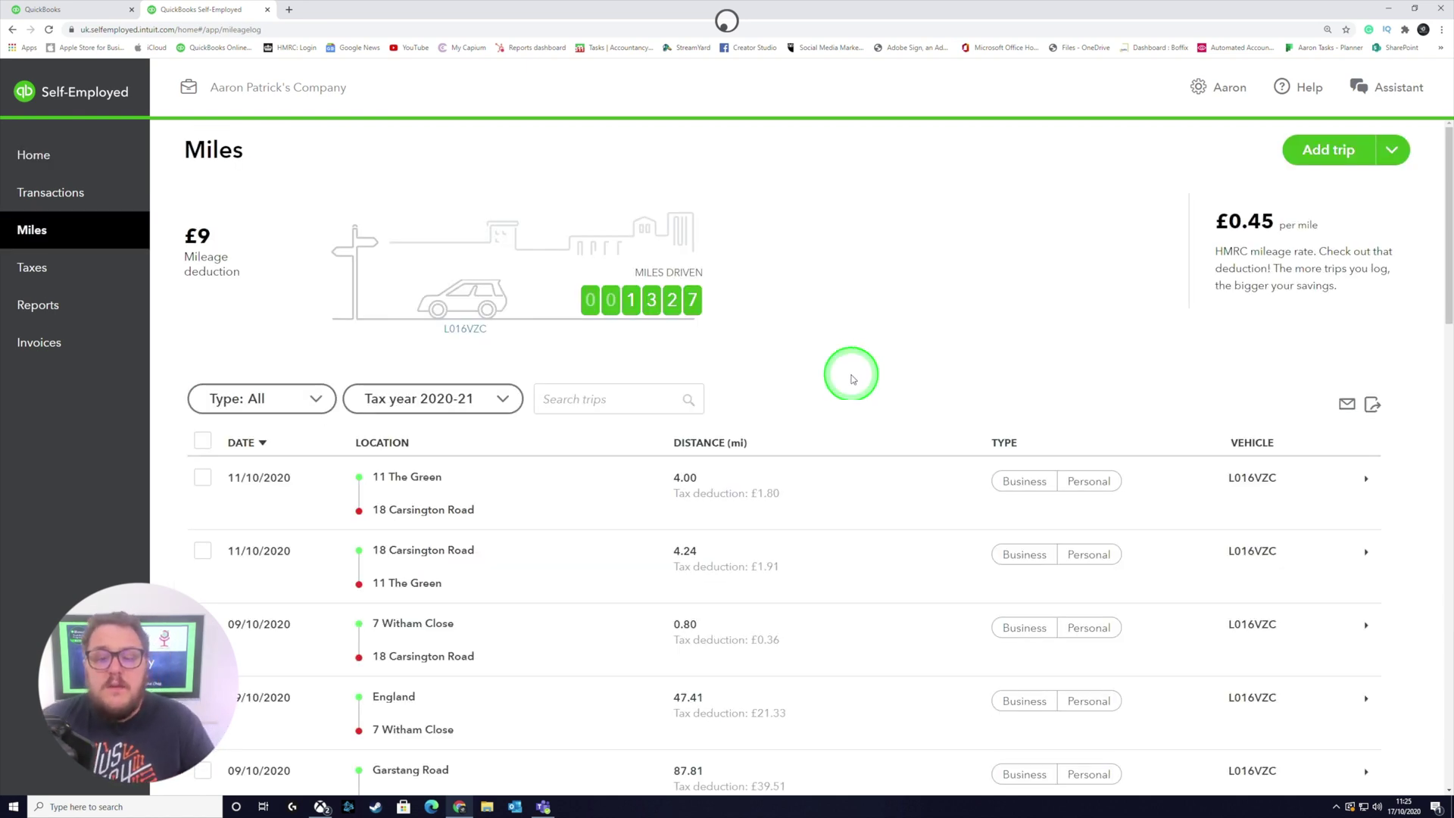
Step: Try to classify the three most recent trips in the mileage log as Business
click(1035, 483)
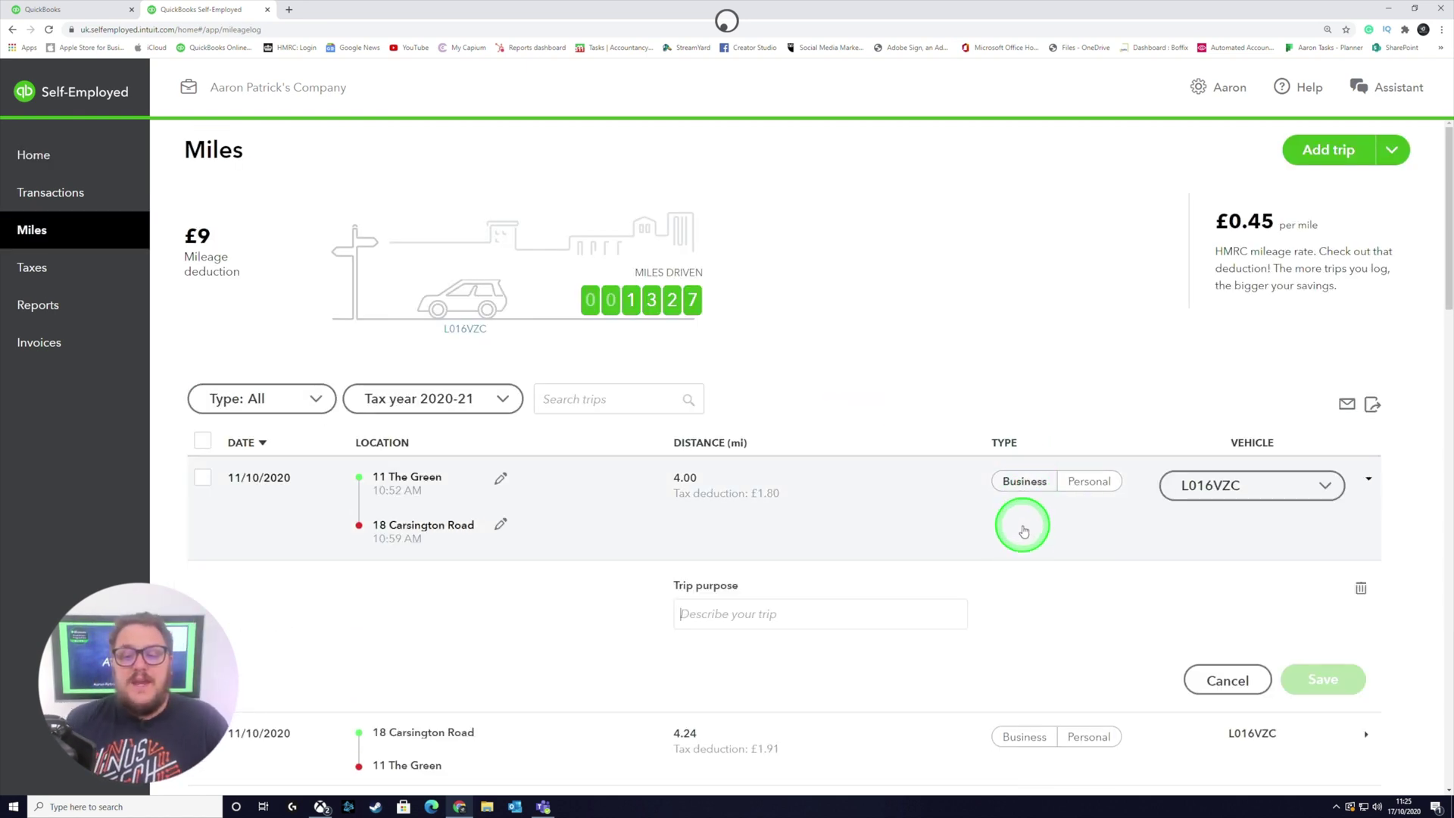
click(1016, 787)
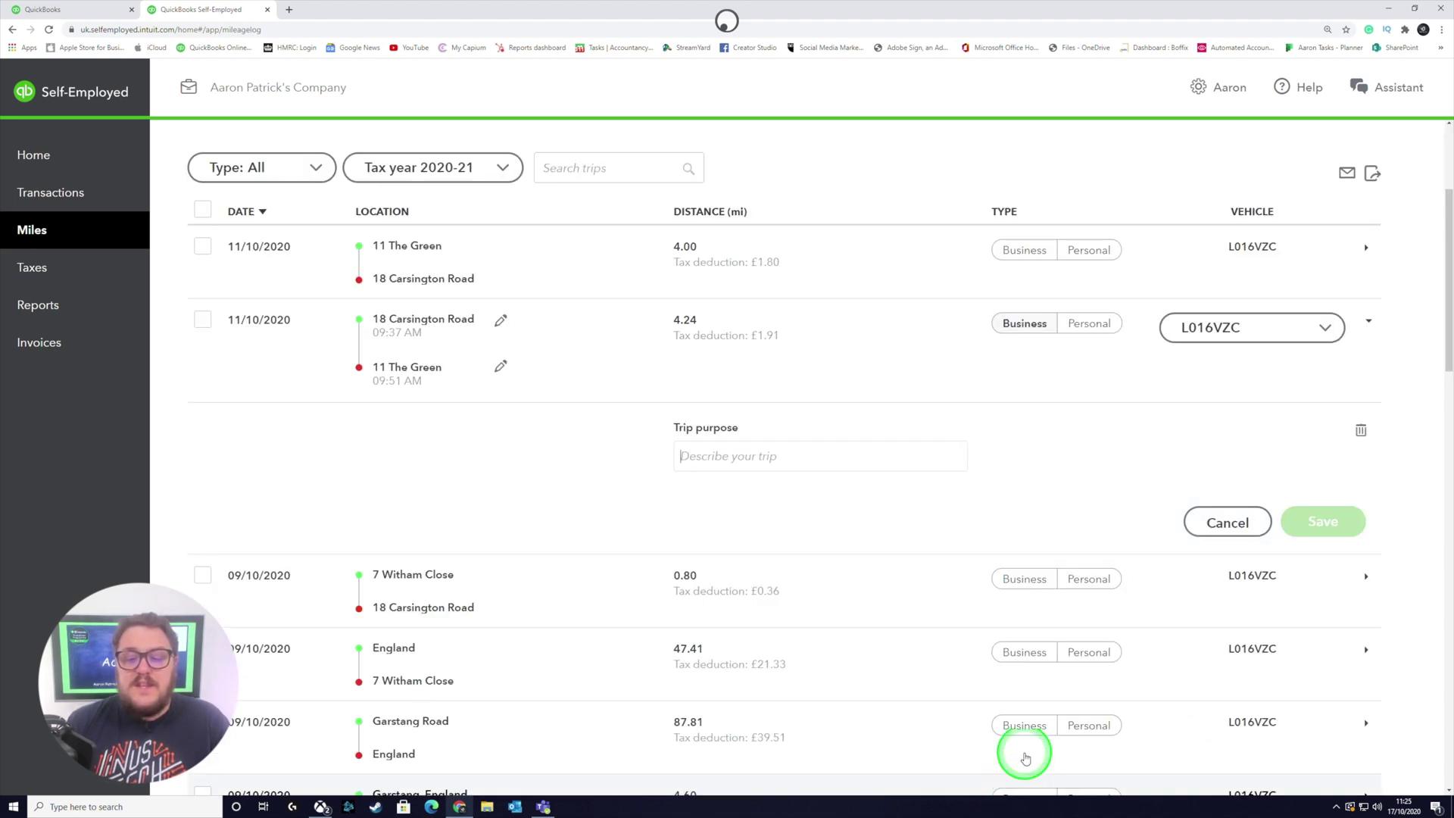
click(1030, 622)
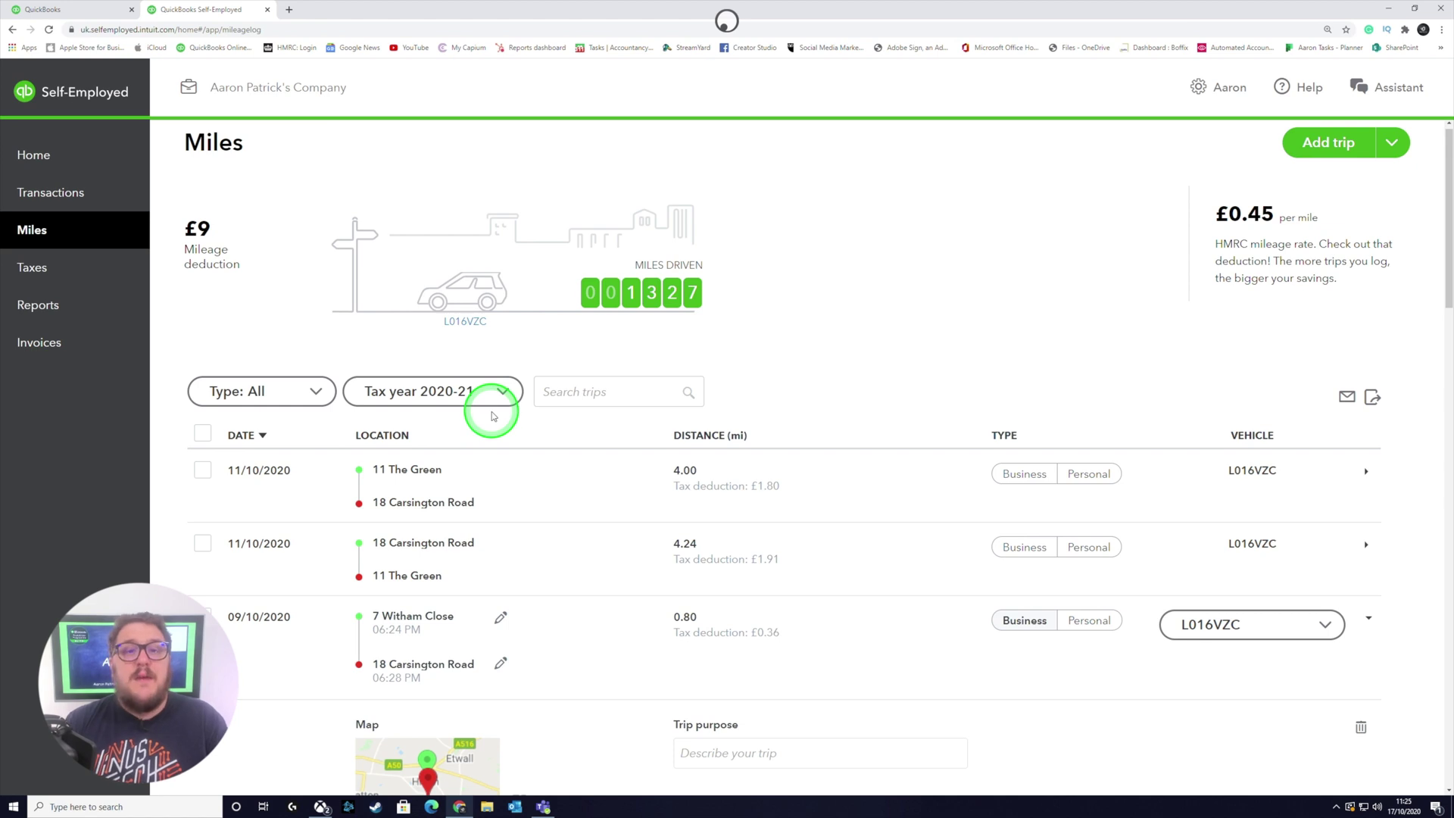
Step: View the Profit and Loss report for this tax year and examine the transactions behind the cost of goods bought for resale
click(65, 274)
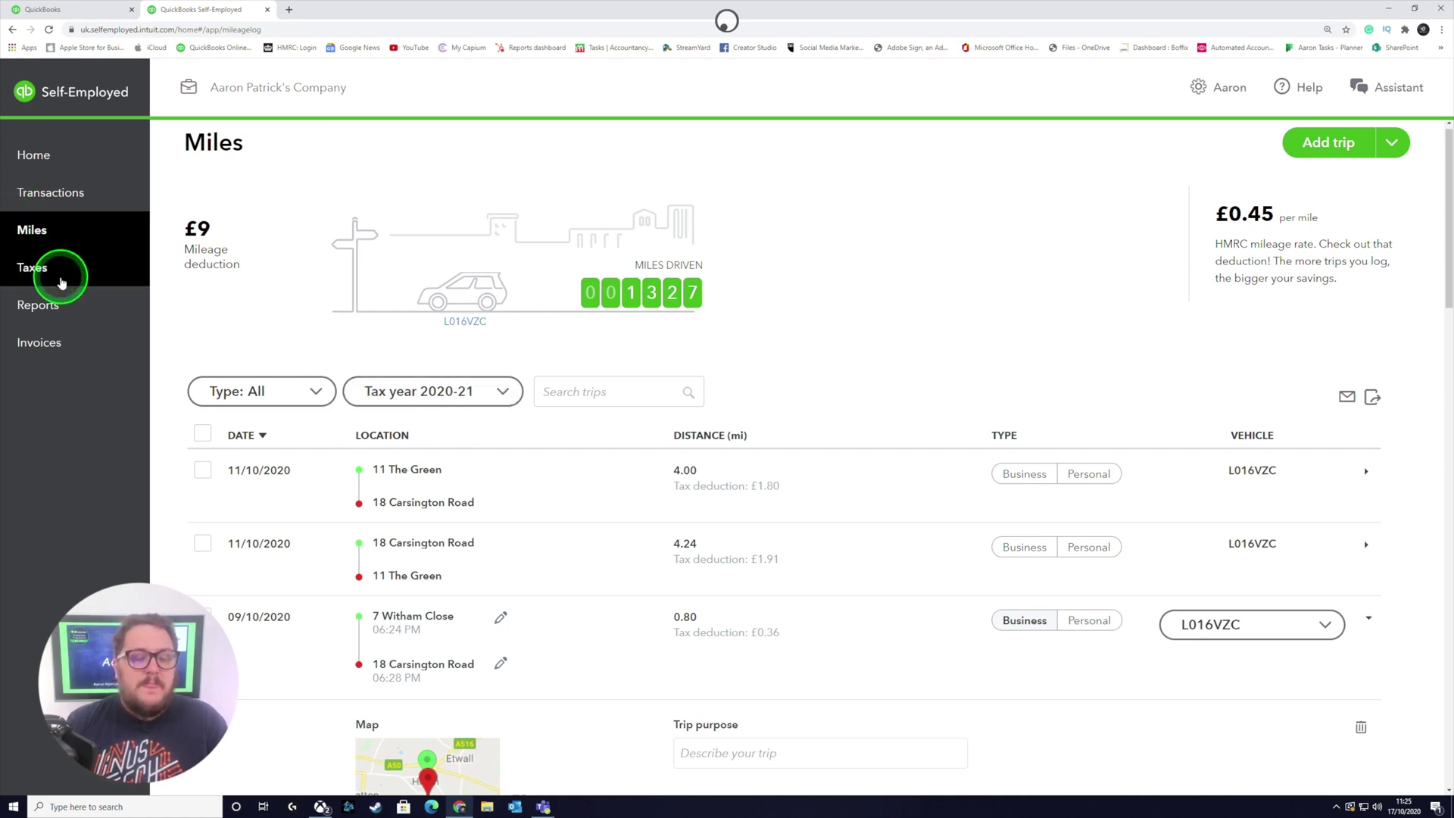
click(49, 305)
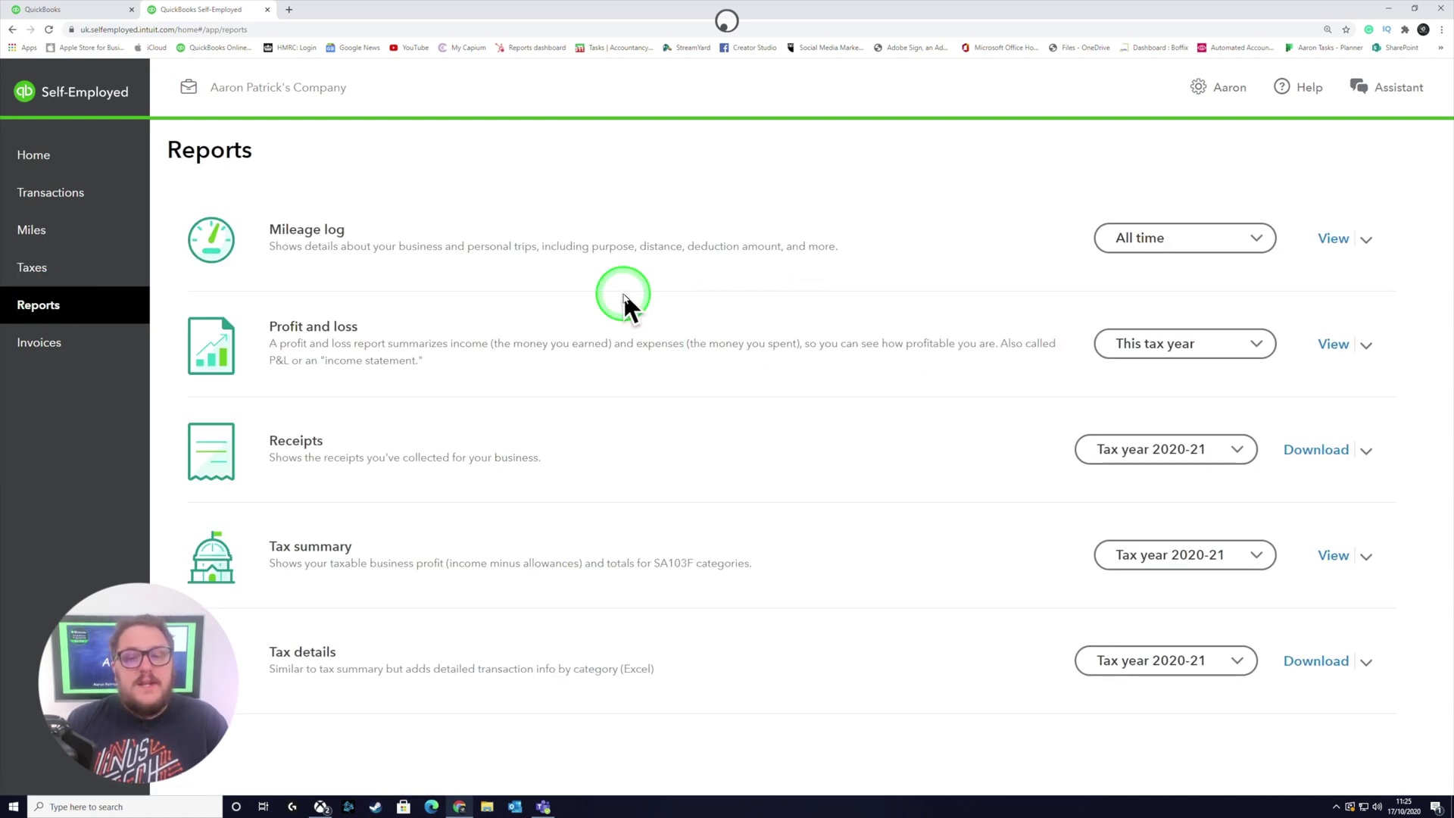
click(1334, 345)
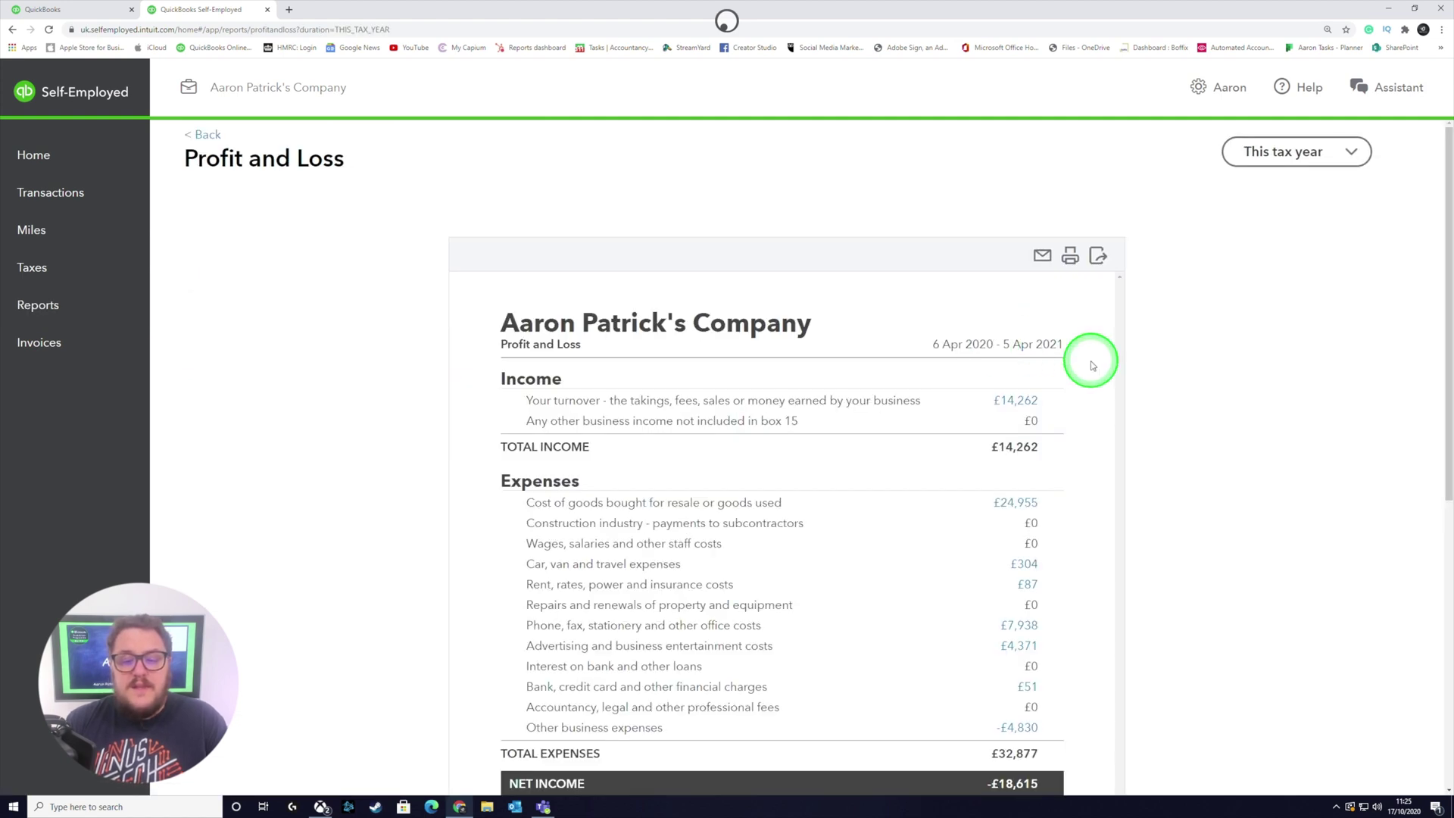
scroll(1092, 365, down, 2)
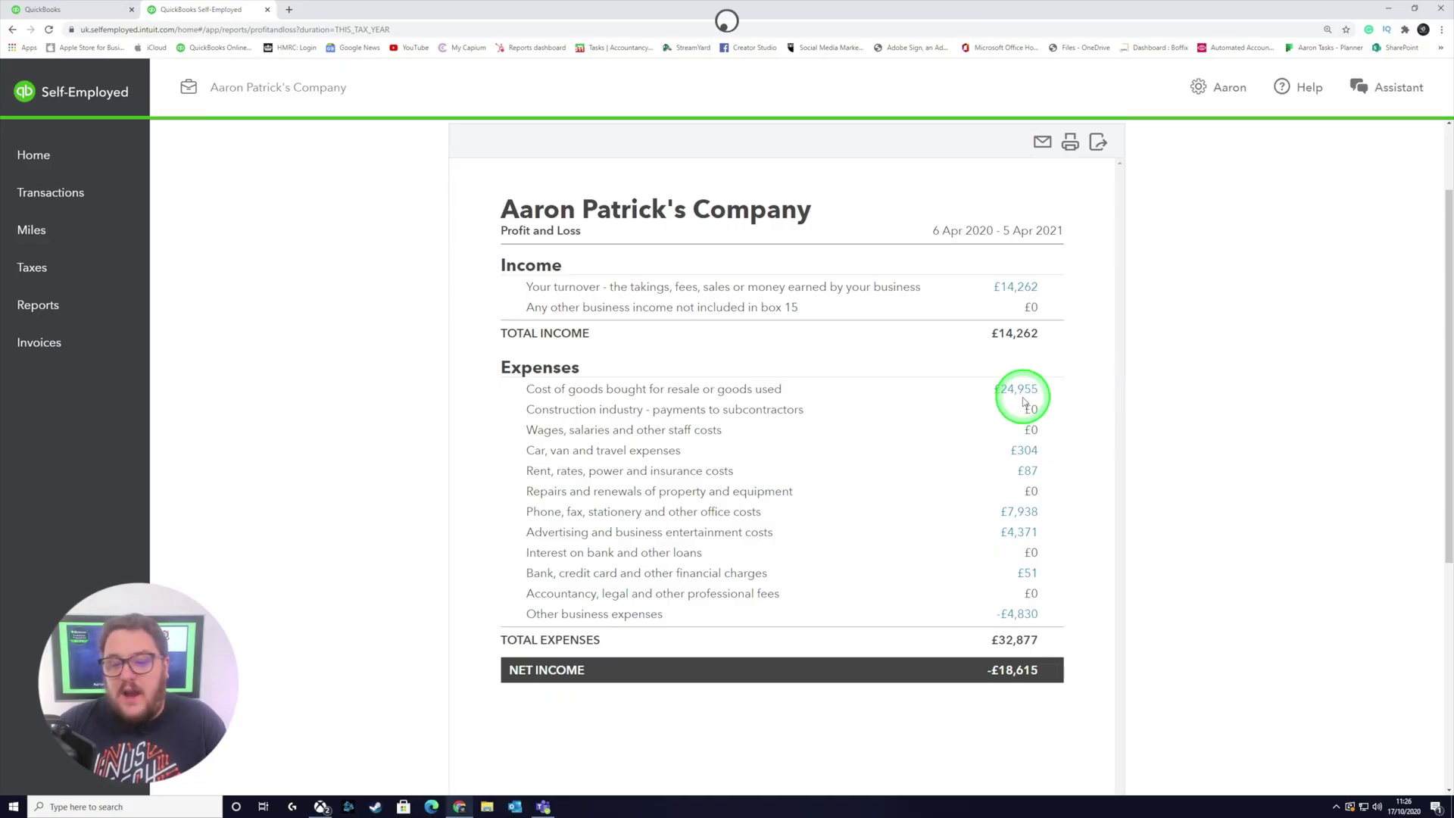
click(1018, 390)
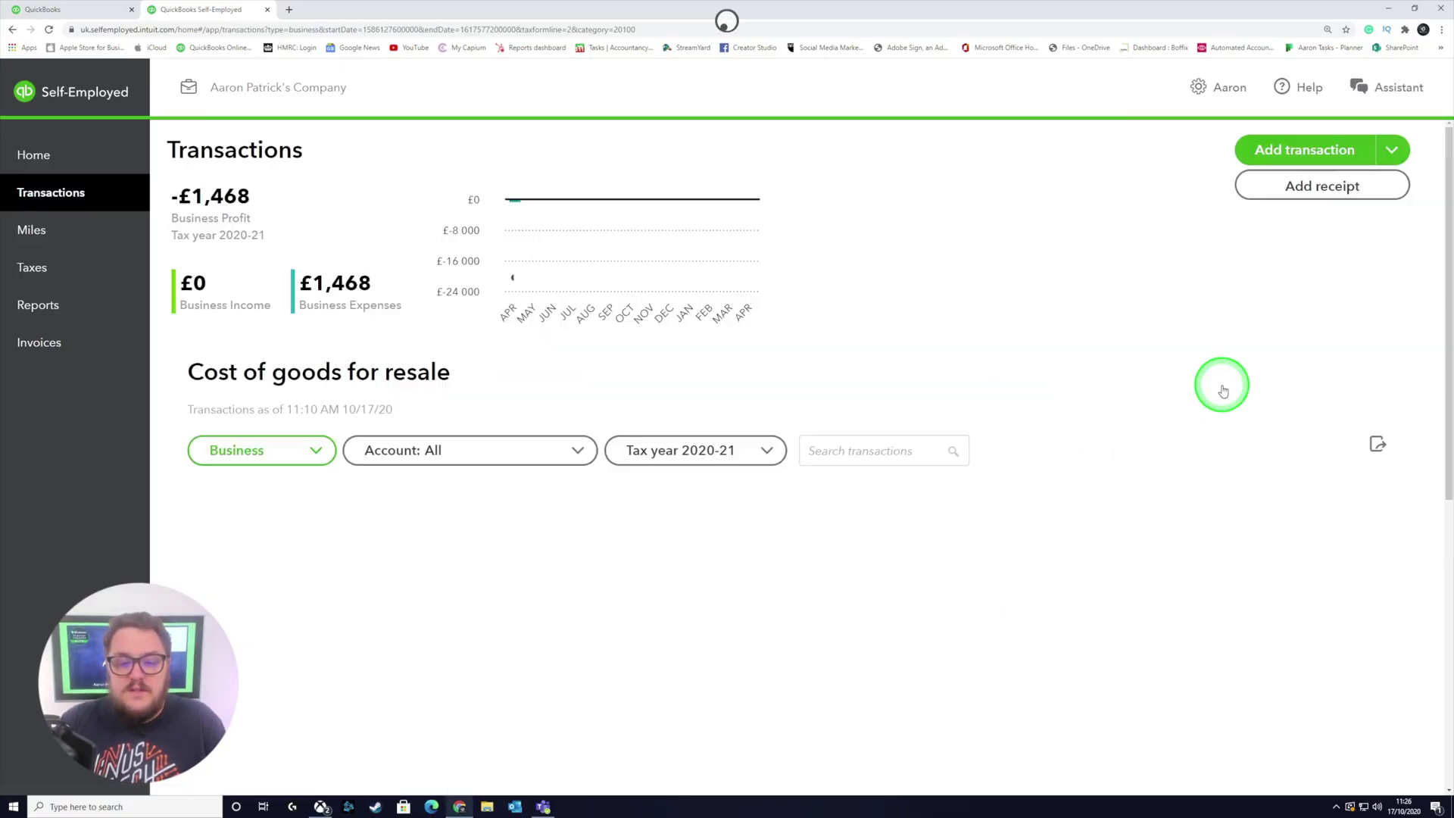
scroll(1224, 424, down, 5)
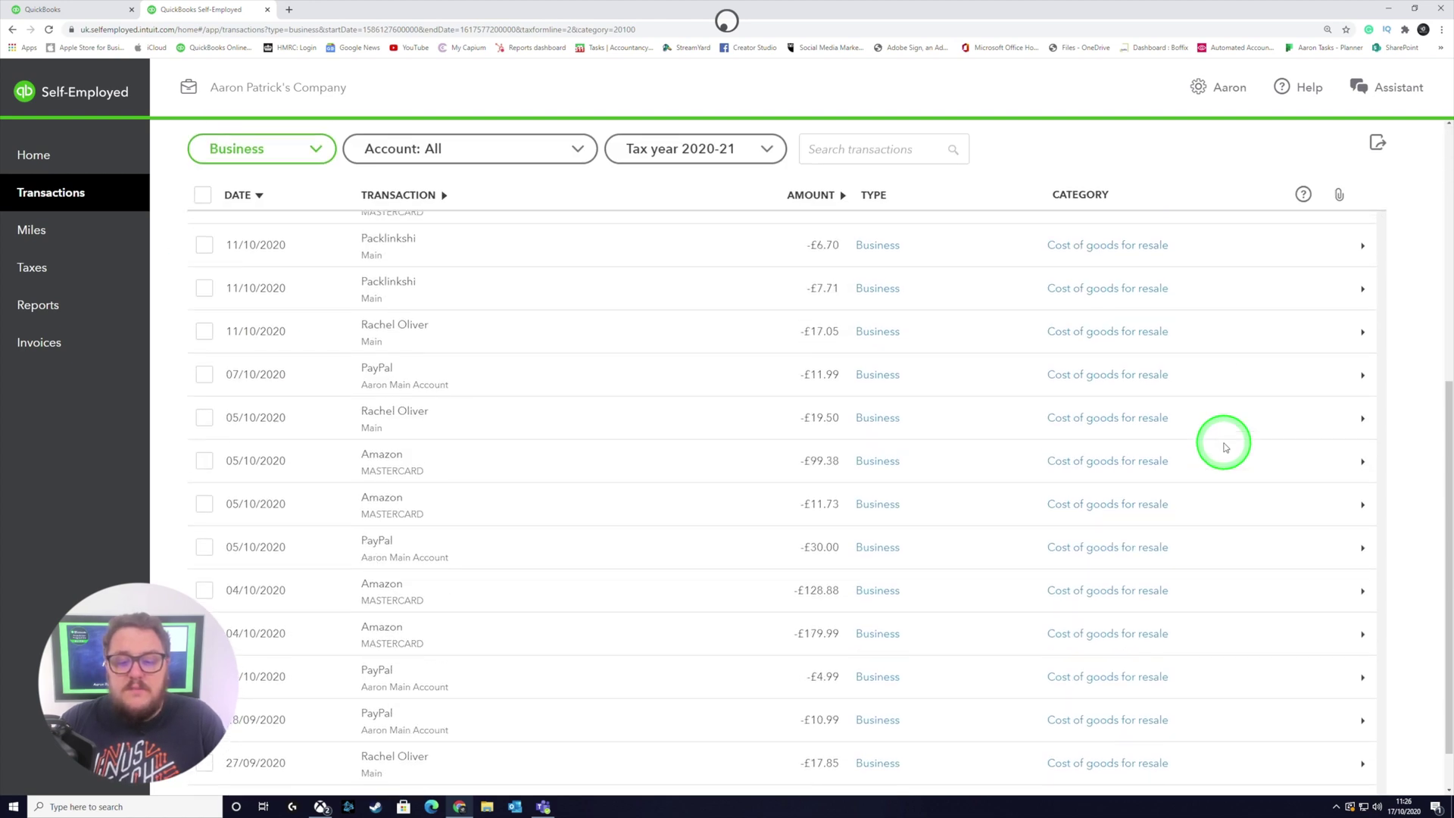